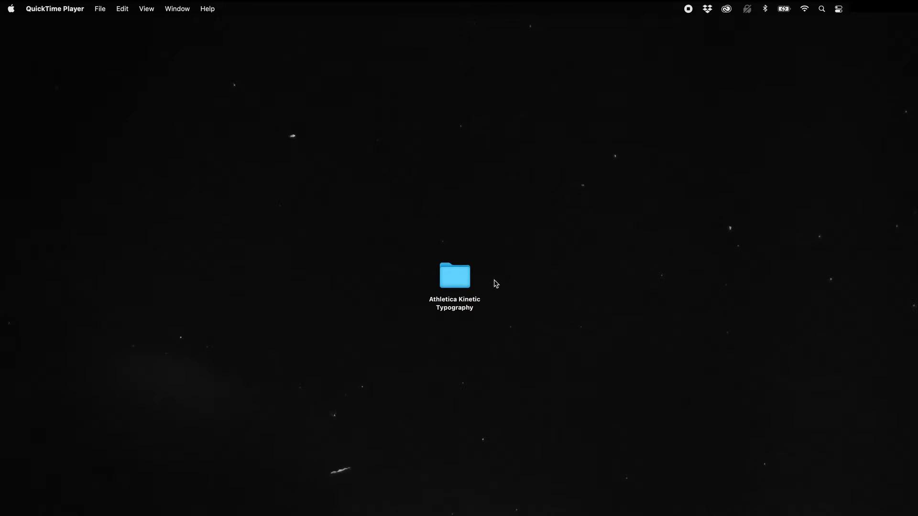
- Open the Athletica Kinetic Typography folder and view the 4K and HD versions of the AE Templates
left_click(466, 281)
double_click(466, 281)
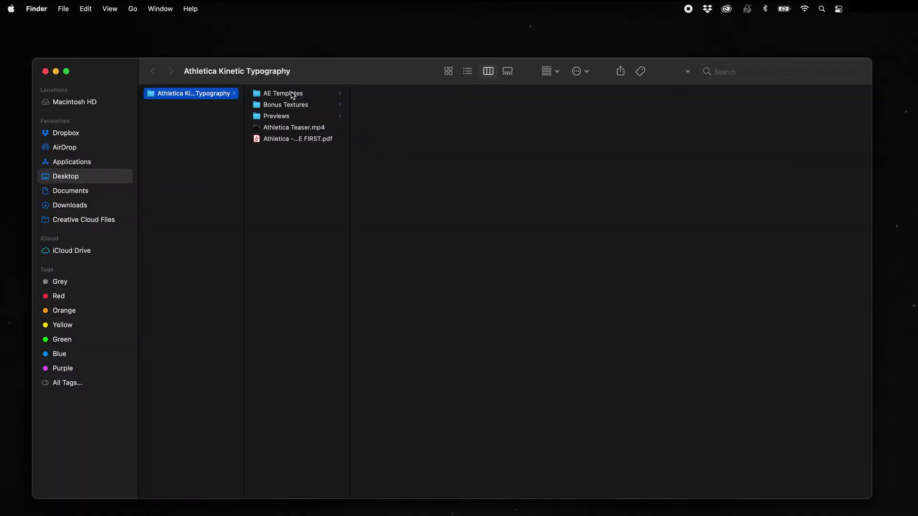
left_click(292, 95)
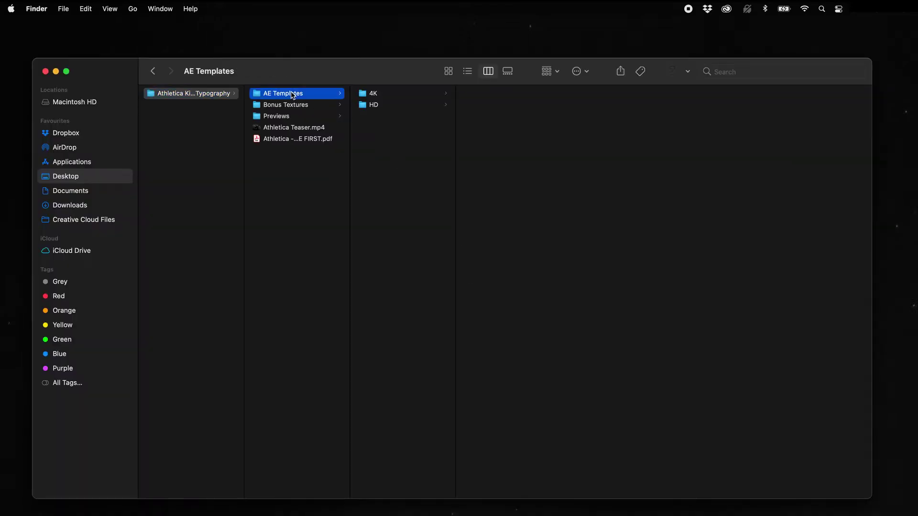
left_click(395, 99)
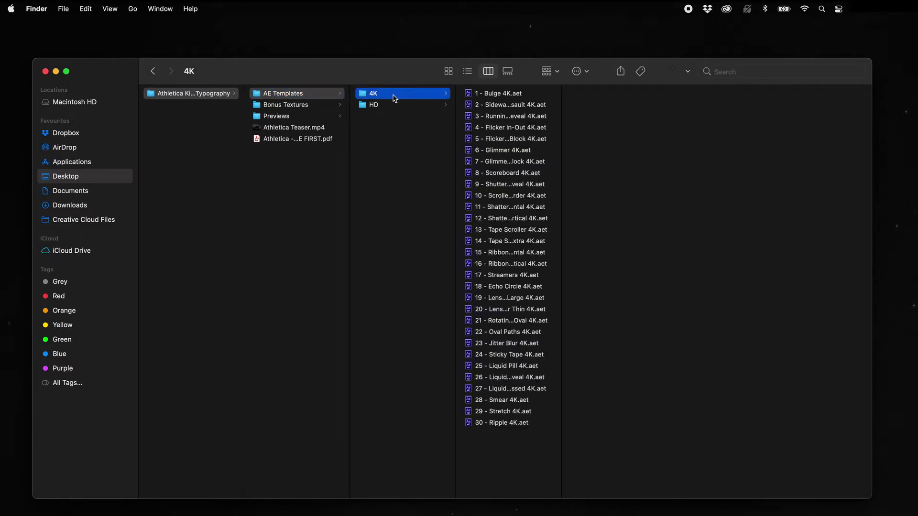
left_click(394, 106)
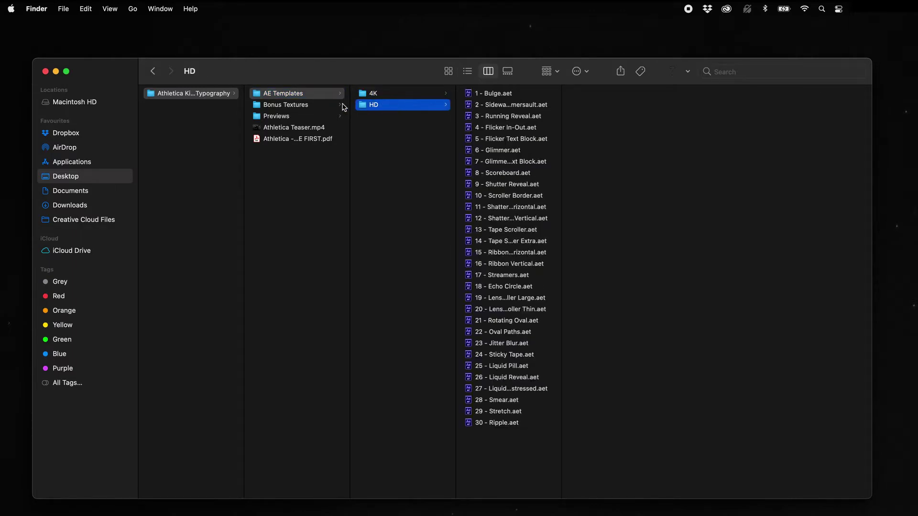
- Browse the 4K and HD Bonus Textures and preview the HD Screen Texture and Grayscale Frame with Alpha clips
left_click(320, 106)
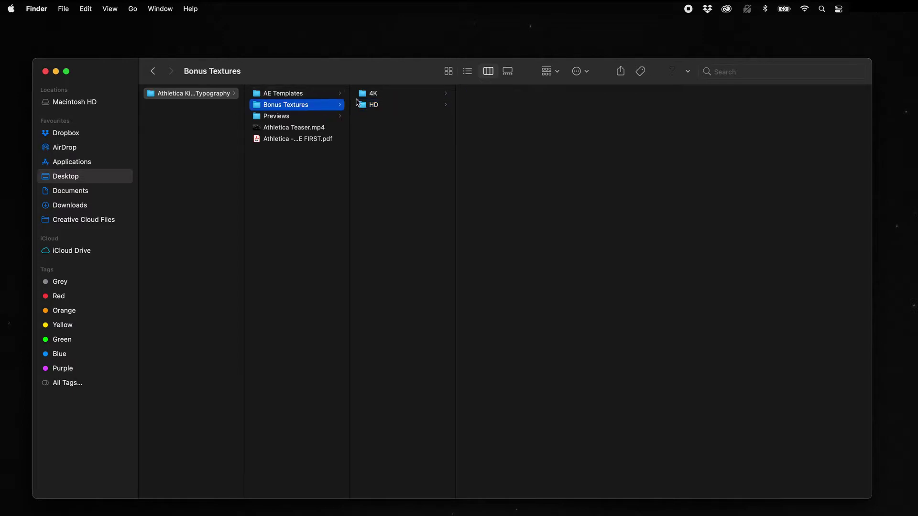
left_click(402, 98)
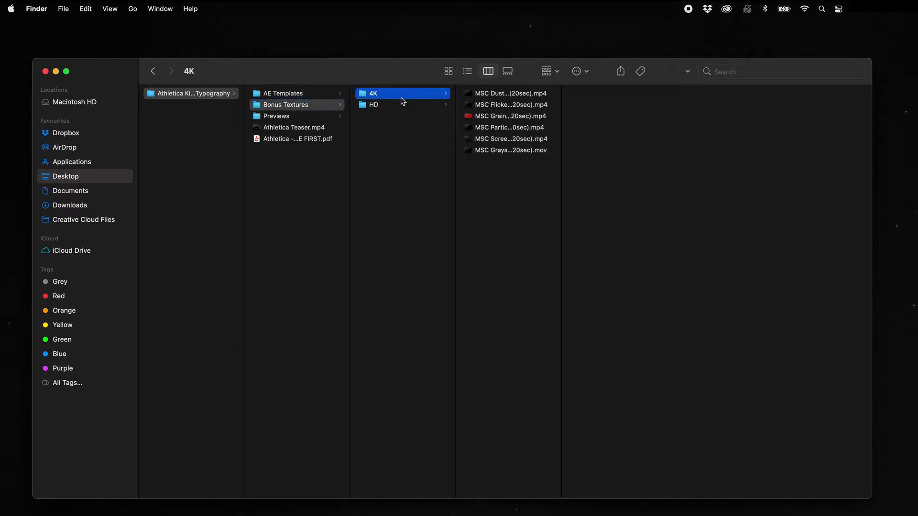
left_click(402, 106)
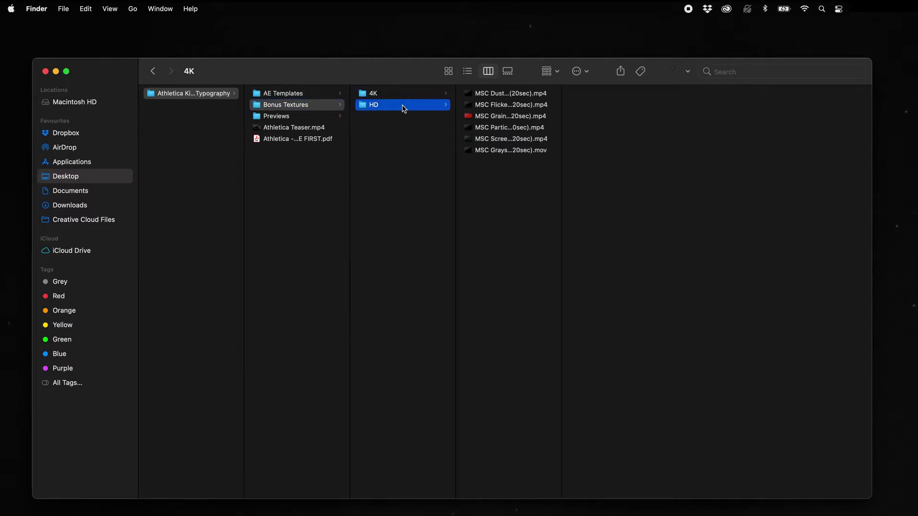
left_click(529, 140)
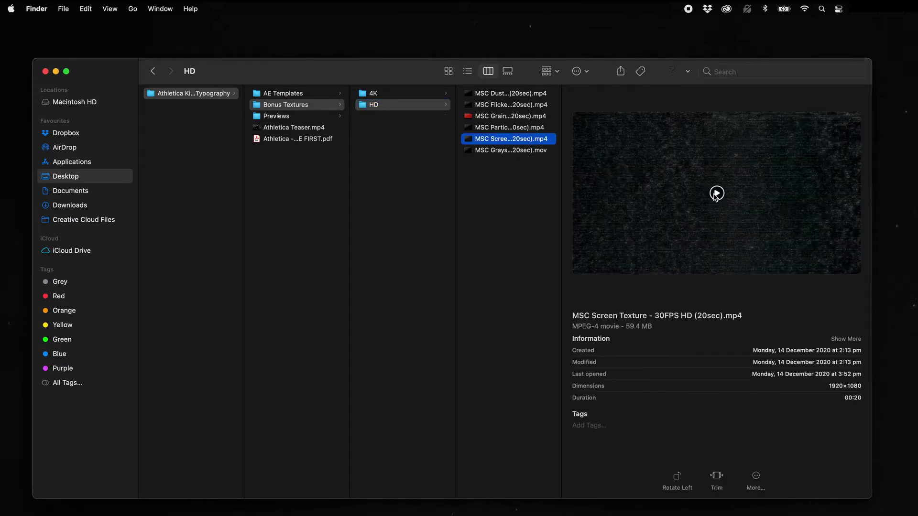
left_click(716, 194)
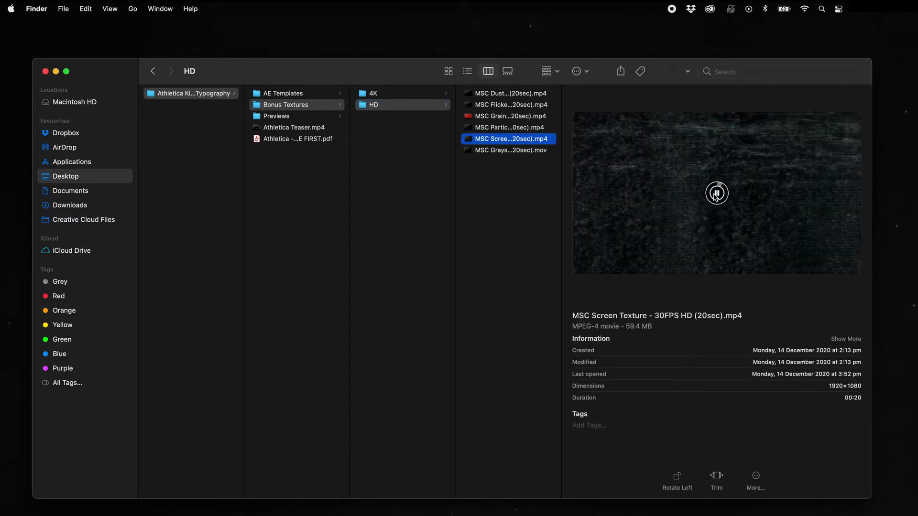
left_click(519, 150)
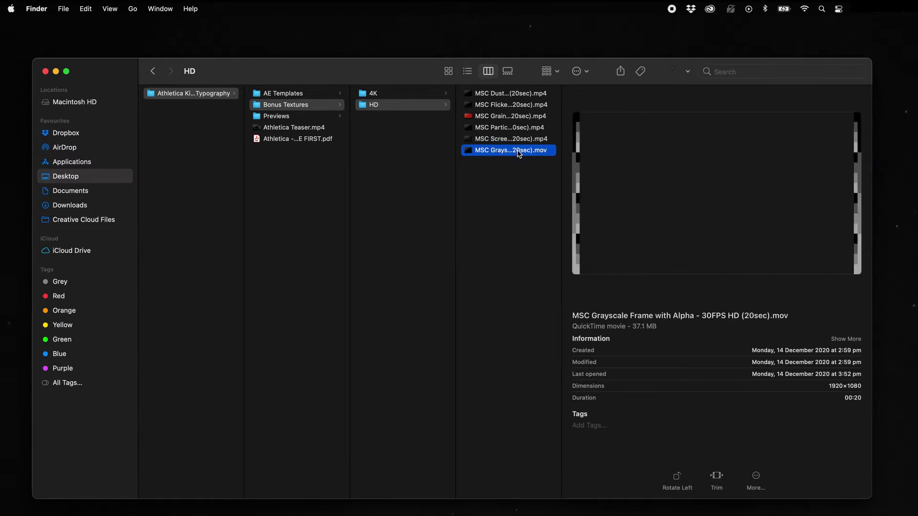
left_click(717, 197)
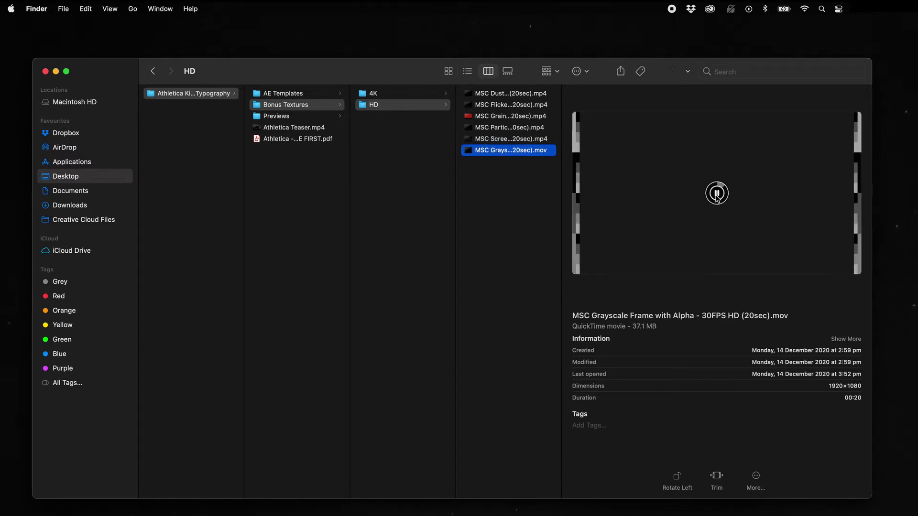
left_click(717, 194)
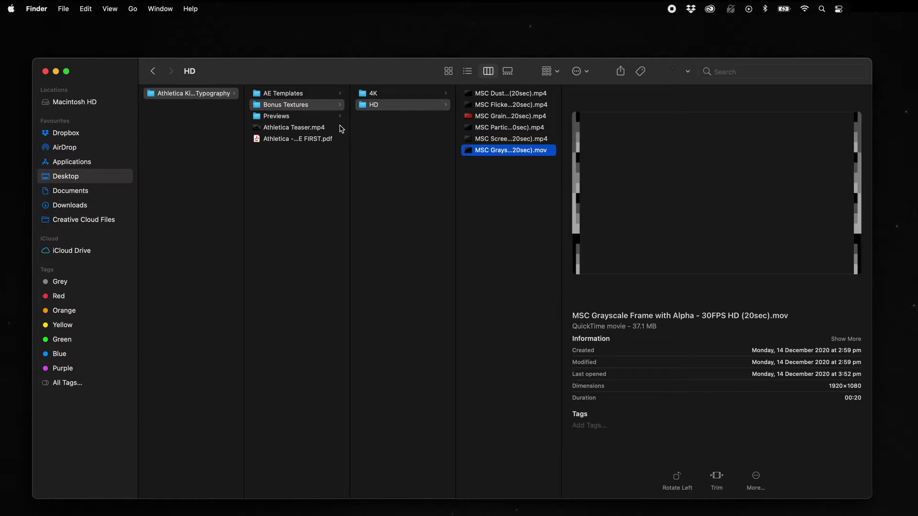
- Play the Bulge and Sideways Somersault clips from the Previews folder, and preview the Athletica - READ ME FIRST.pdf guide
left_click(305, 120)
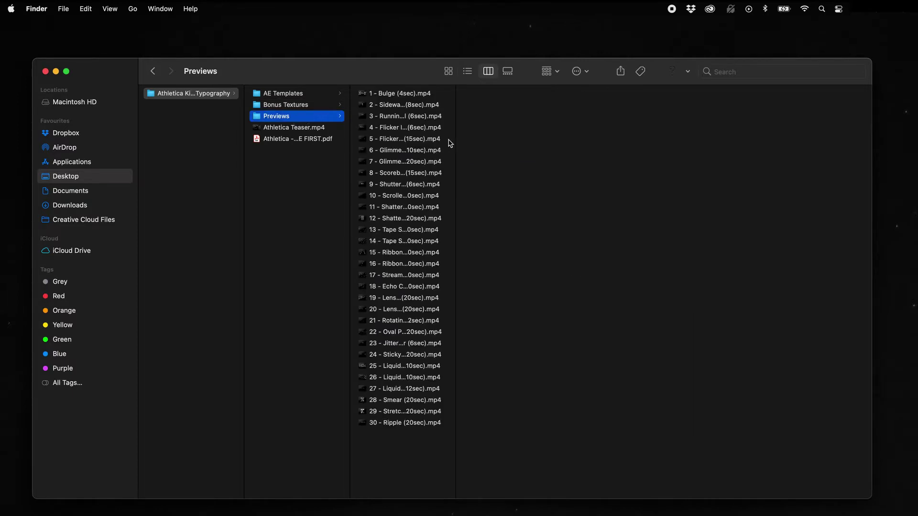
left_click(422, 96)
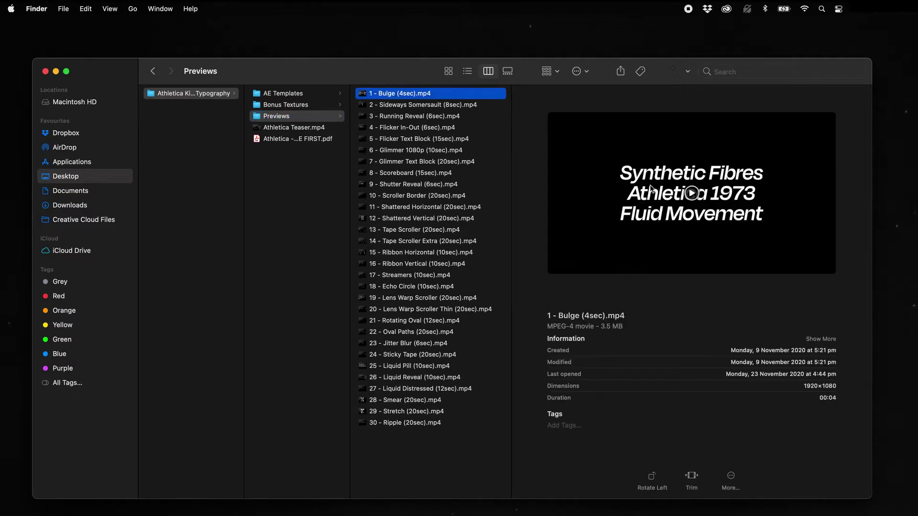
left_click(693, 193)
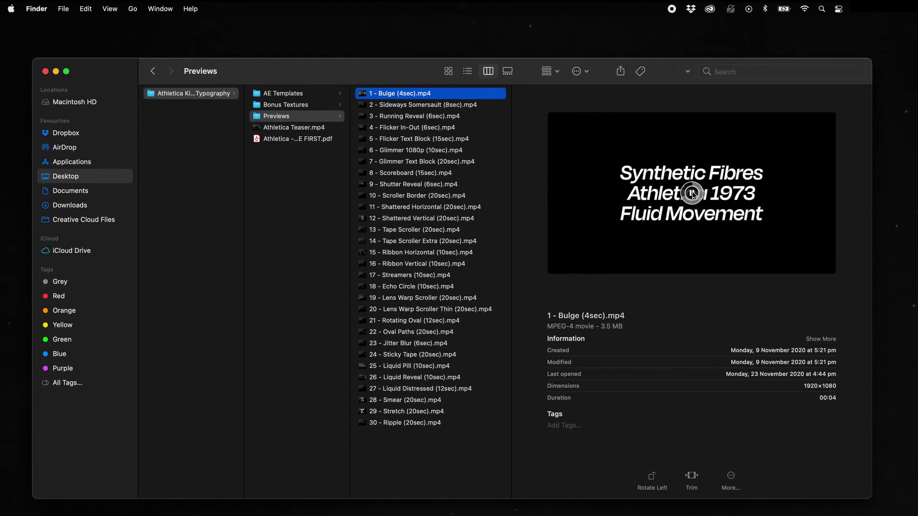
left_click(448, 107)
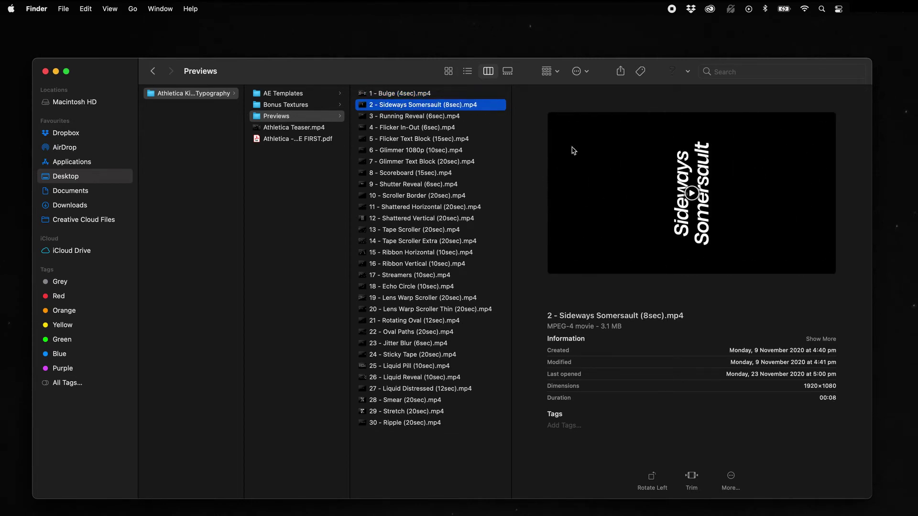
left_click(692, 193)
left_click(693, 195)
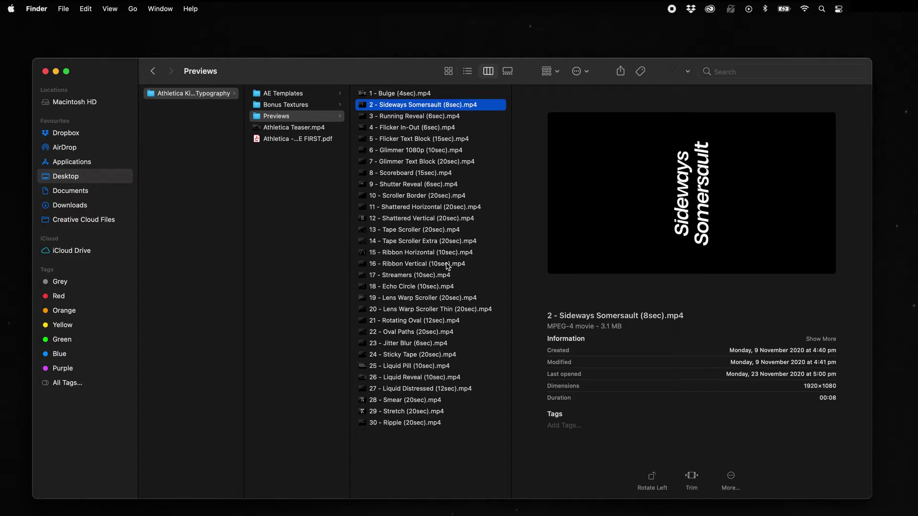
left_click(299, 139)
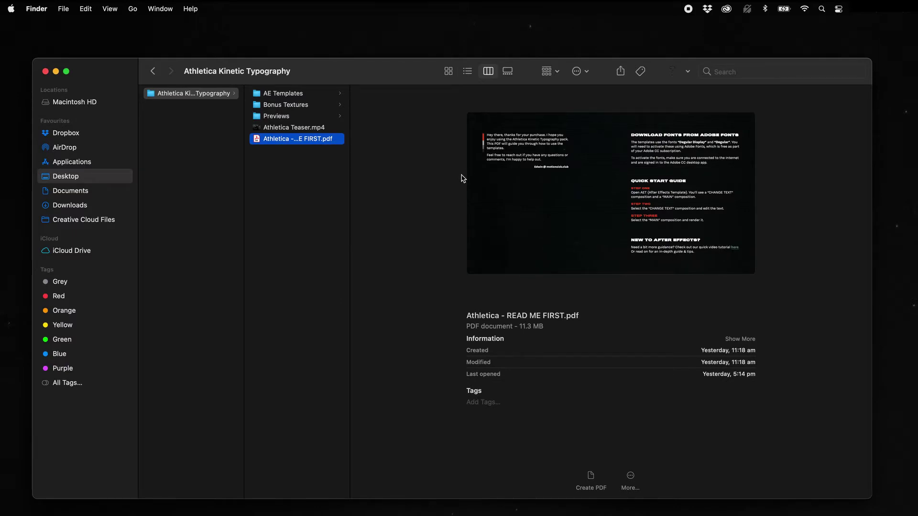
- Open the HD template 4 - Flicker In-Out.aet in After Effects and dismiss the missing fonts warning
left_click(302, 95)
left_click(373, 105)
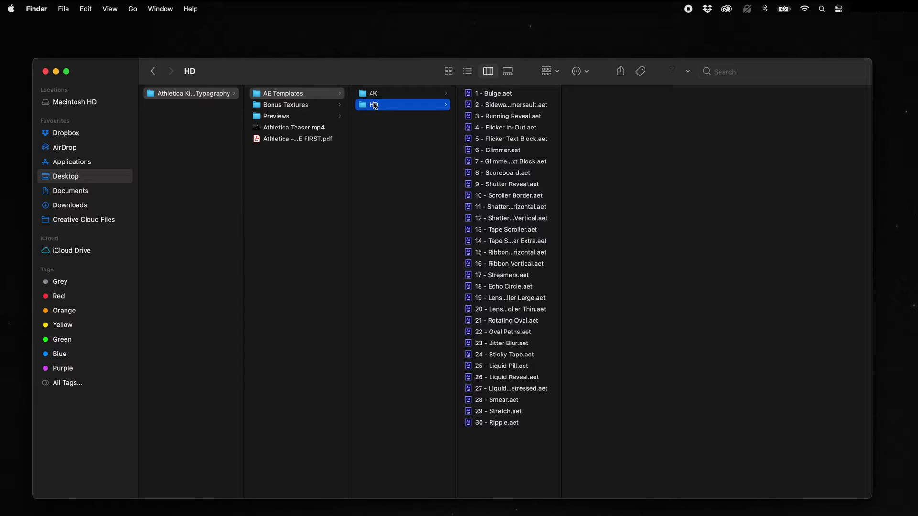
left_click(494, 129)
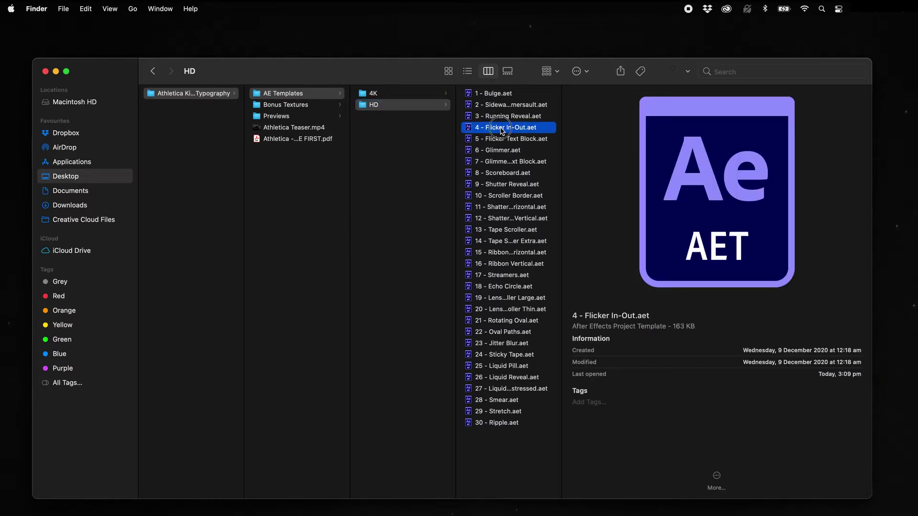
double_click(502, 127)
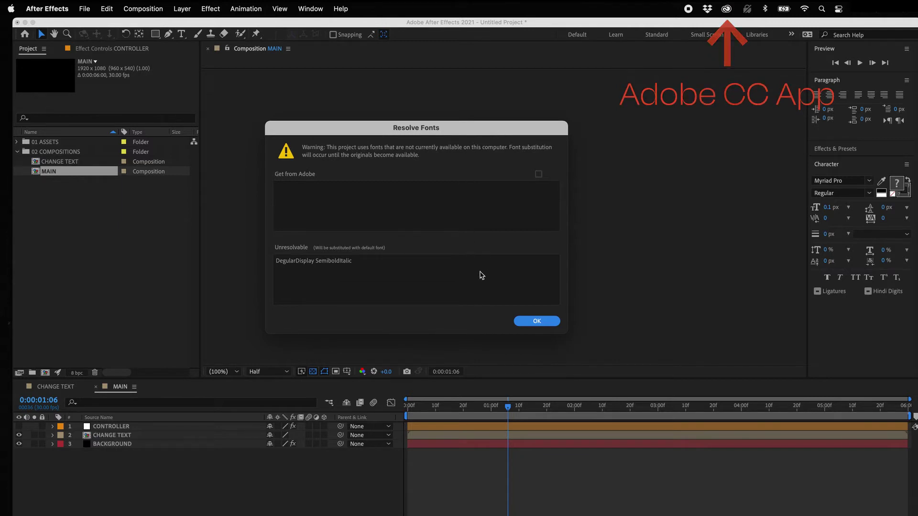
left_click(530, 322)
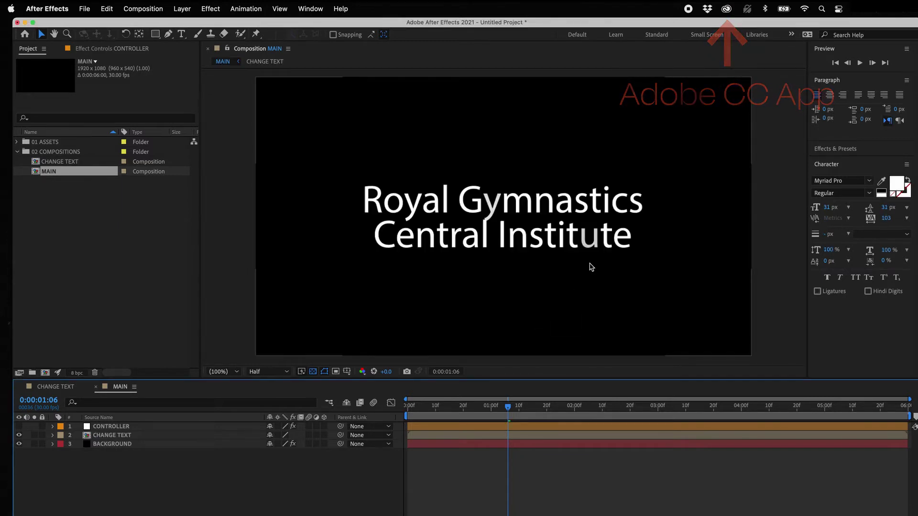
- Switch to Creative Cloud, browse more fonts on the Adobe Fonts site and open the Degular font family page
left_click(727, 9)
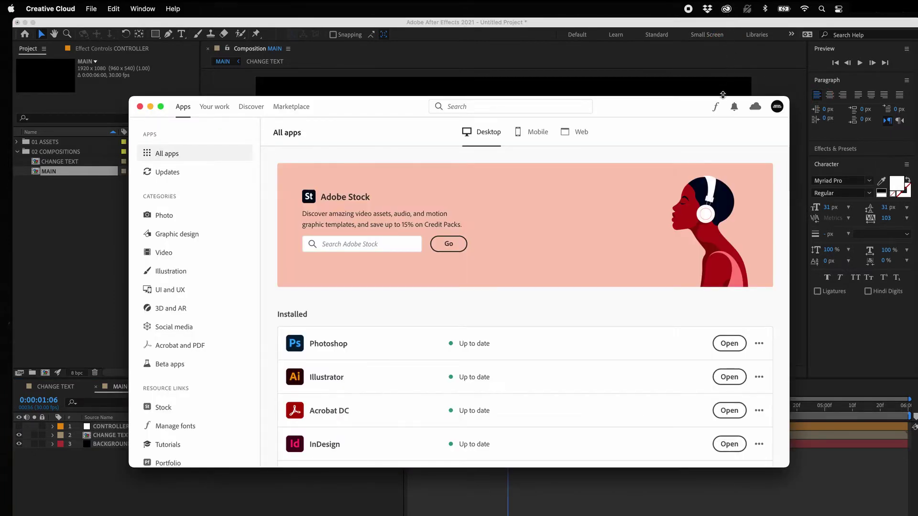
left_click(718, 108)
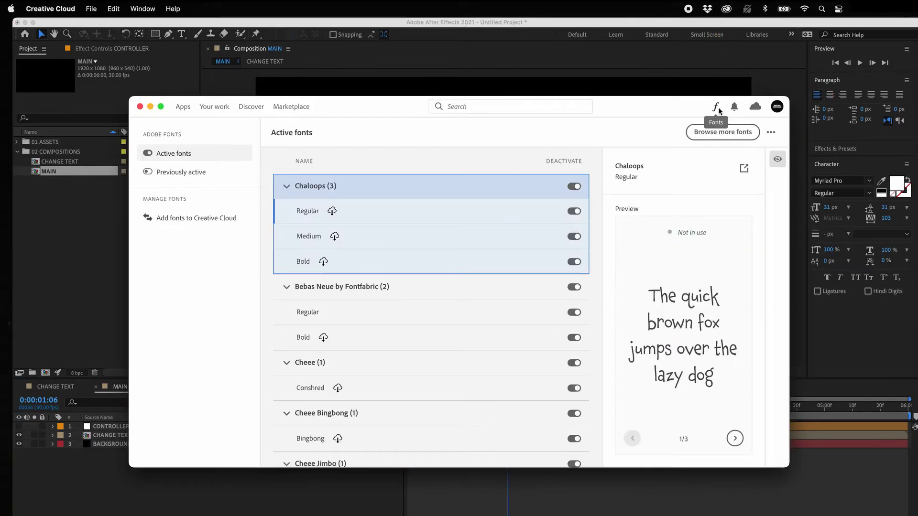
left_click(721, 132)
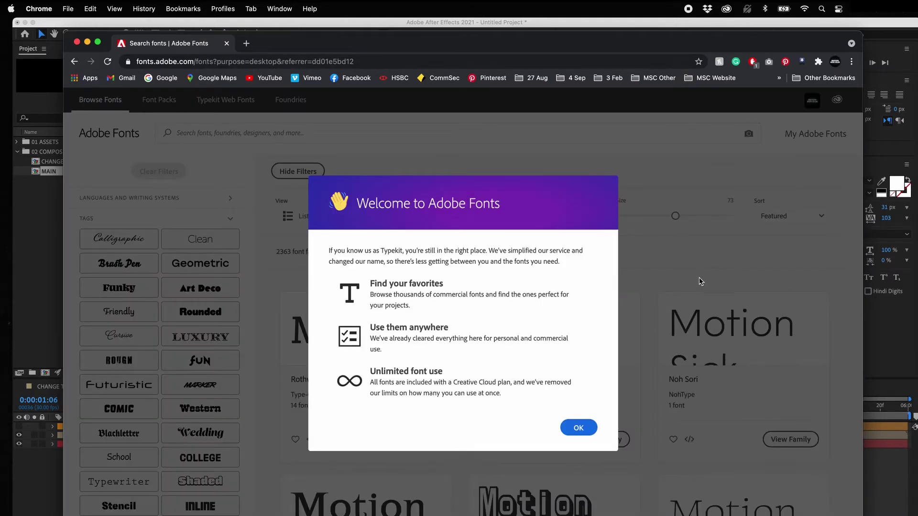
left_click(587, 426)
left_click(399, 131)
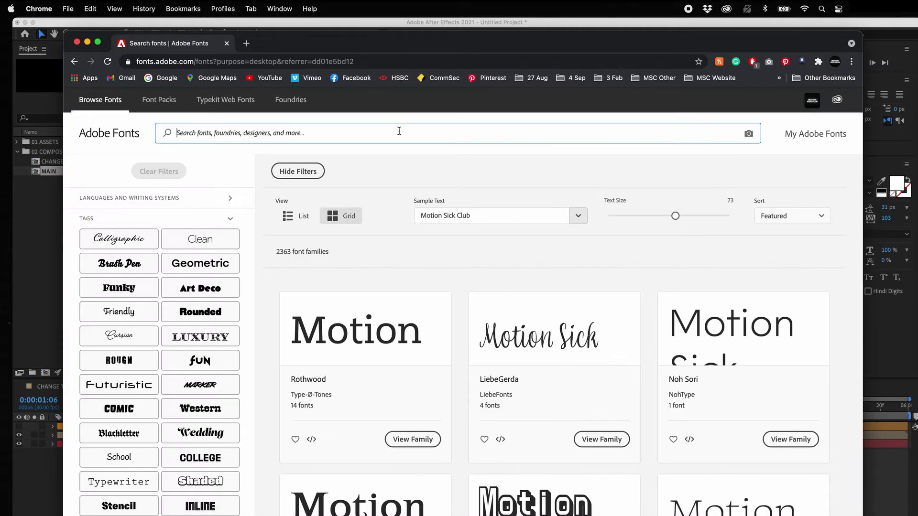
type("Degular")
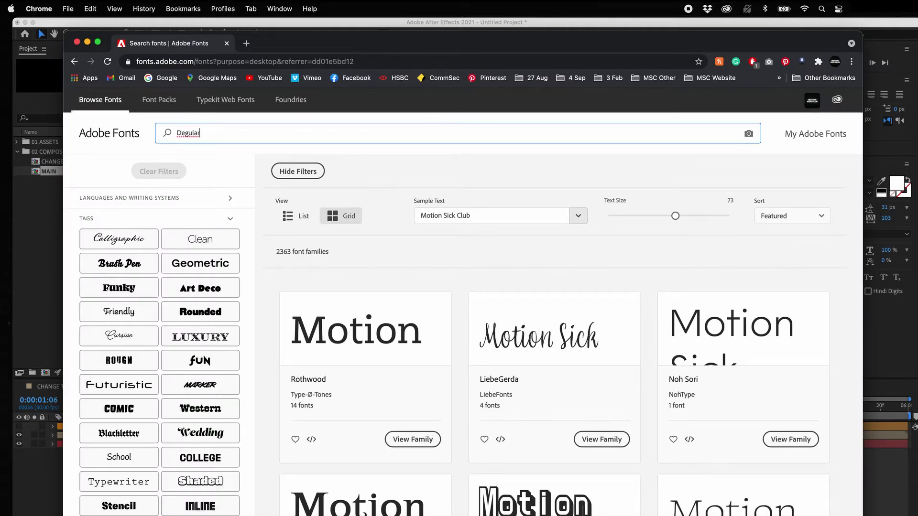
left_click(384, 170)
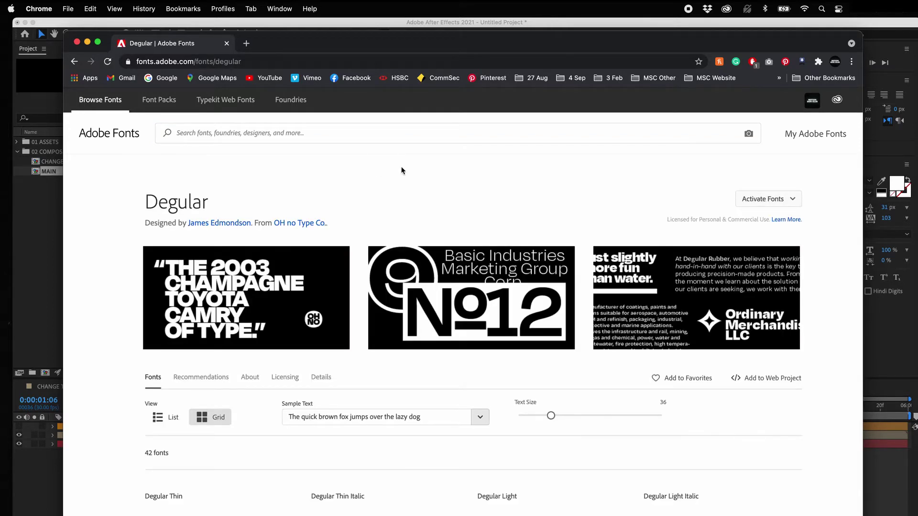
- Activate the Degular, Degular Display and Degular Text fonts, and minimise the browser to return to After Effects
left_click(763, 199)
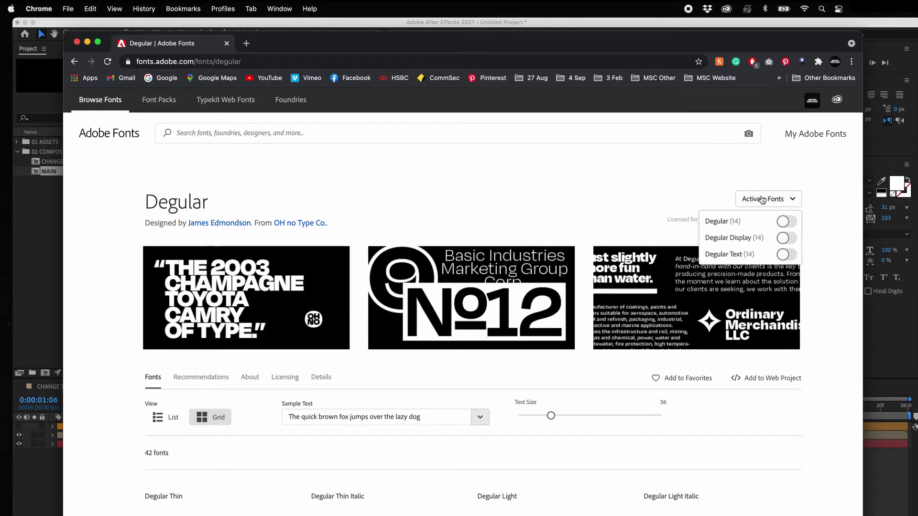
left_click(787, 222)
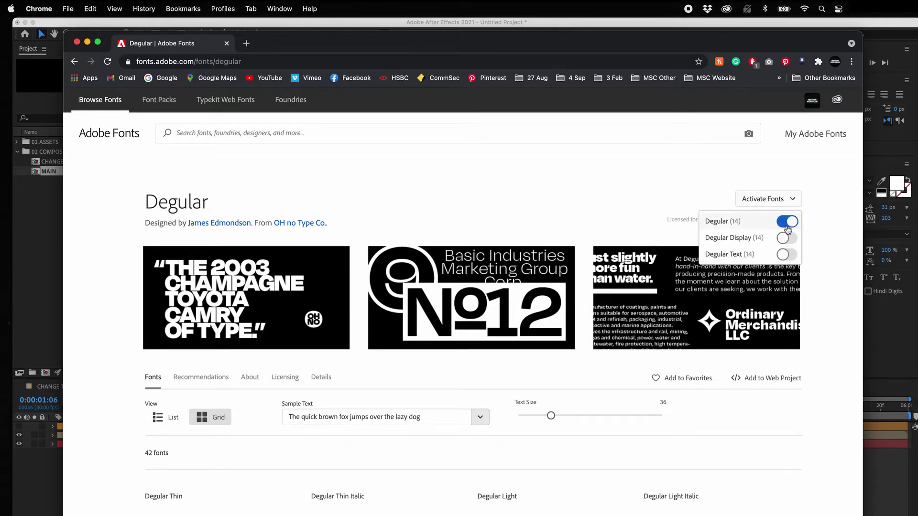
left_click(787, 237)
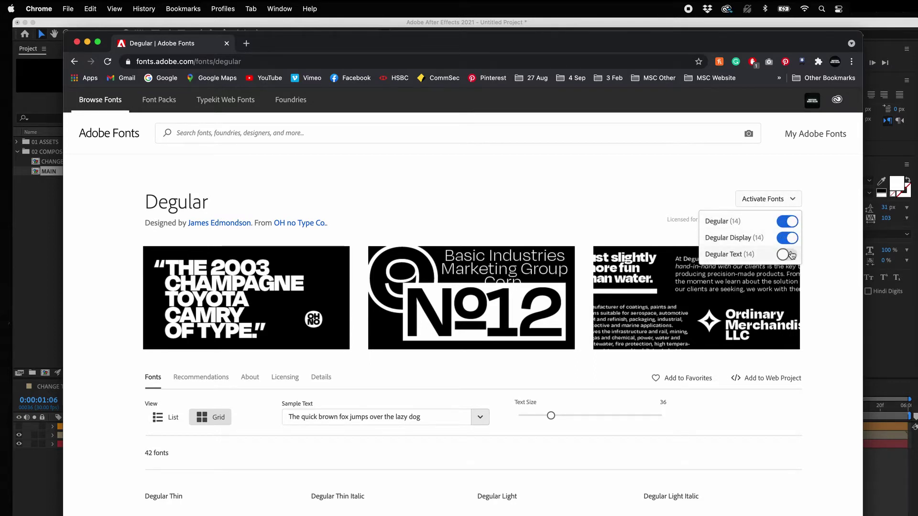
left_click(792, 255)
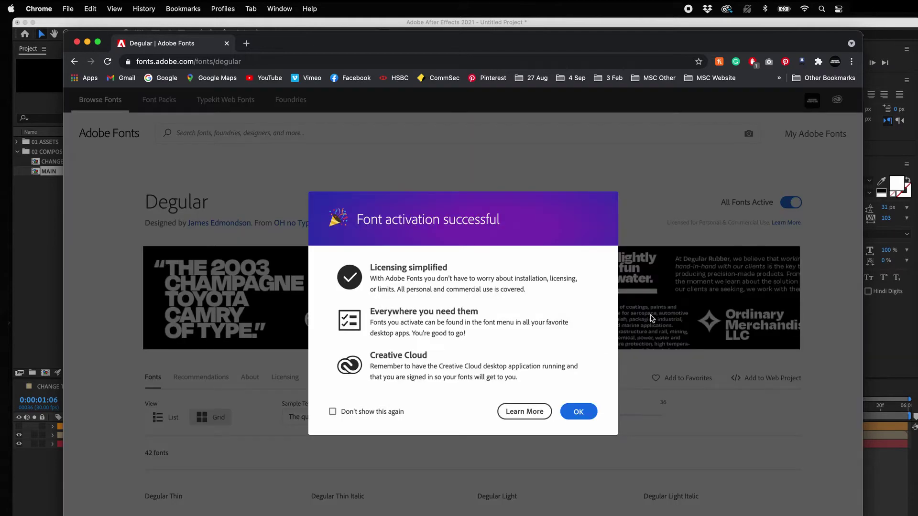
left_click(579, 412)
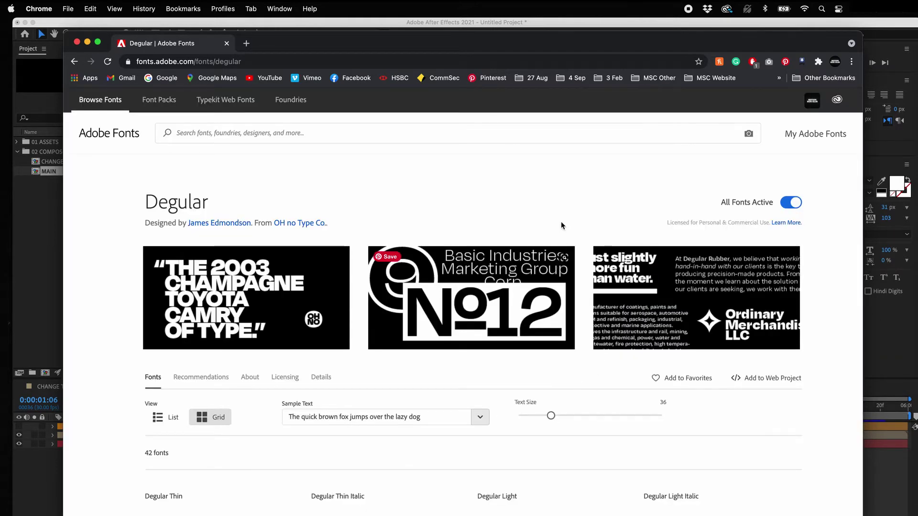
key("super+m")
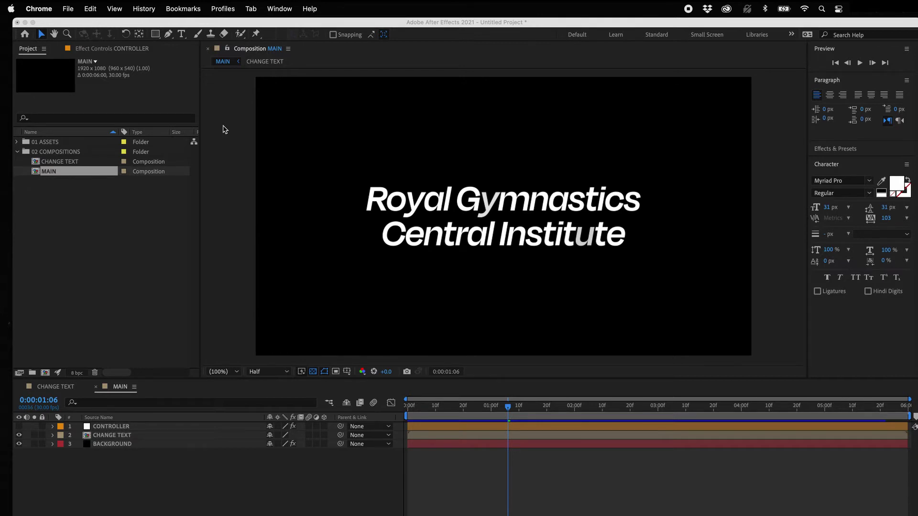
- Choose the Text workspace in After Effects and select the BACKGROUND layer of the MAIN composition
left_click(282, 10)
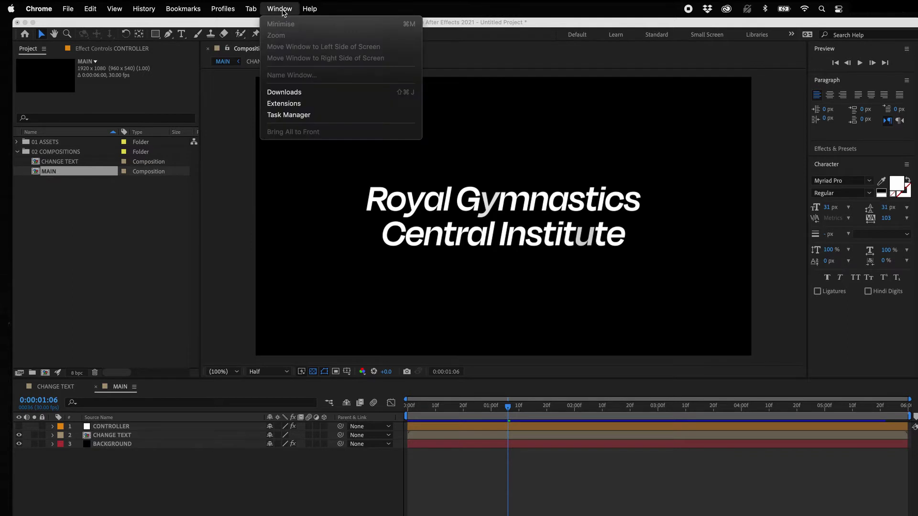
left_click(253, 25)
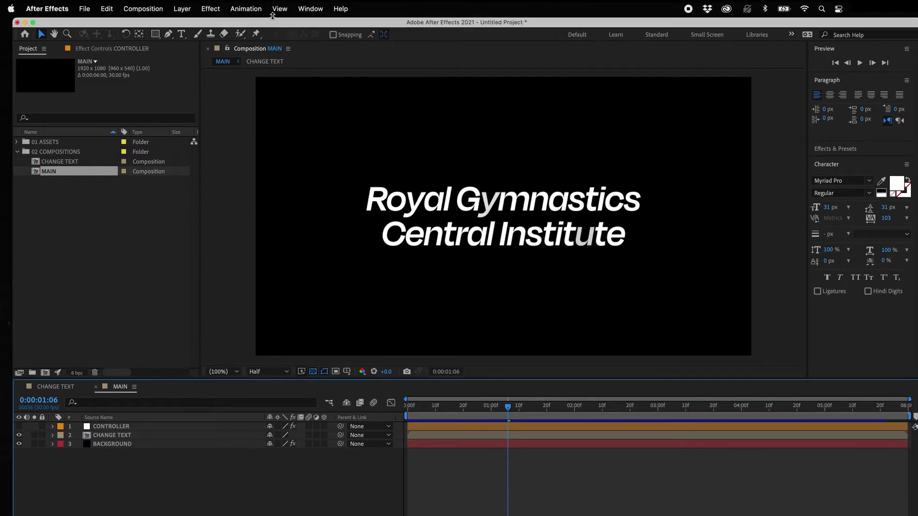
left_click(310, 9)
mouse_move(316, 25)
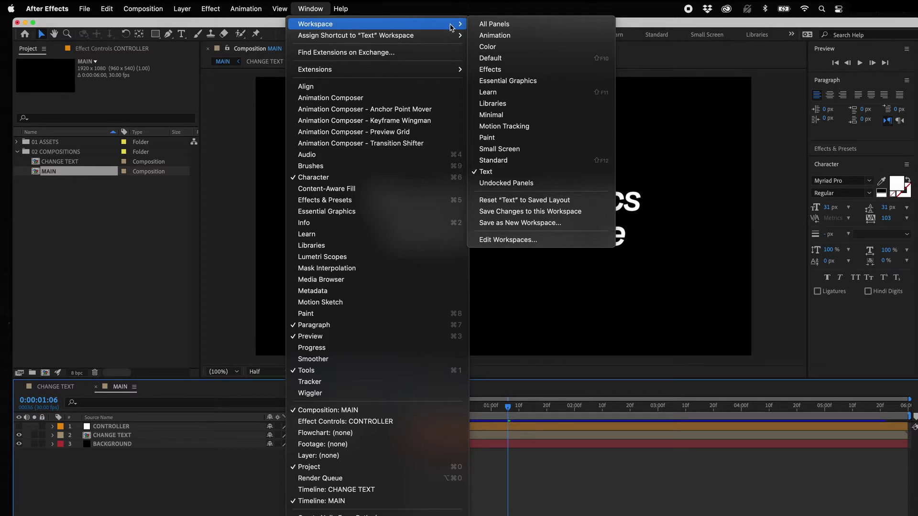
left_click(500, 172)
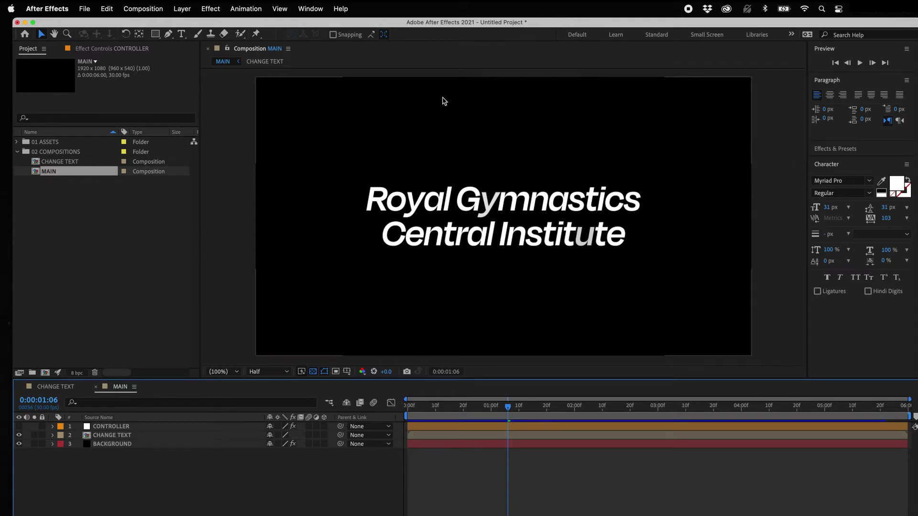
left_click(153, 444)
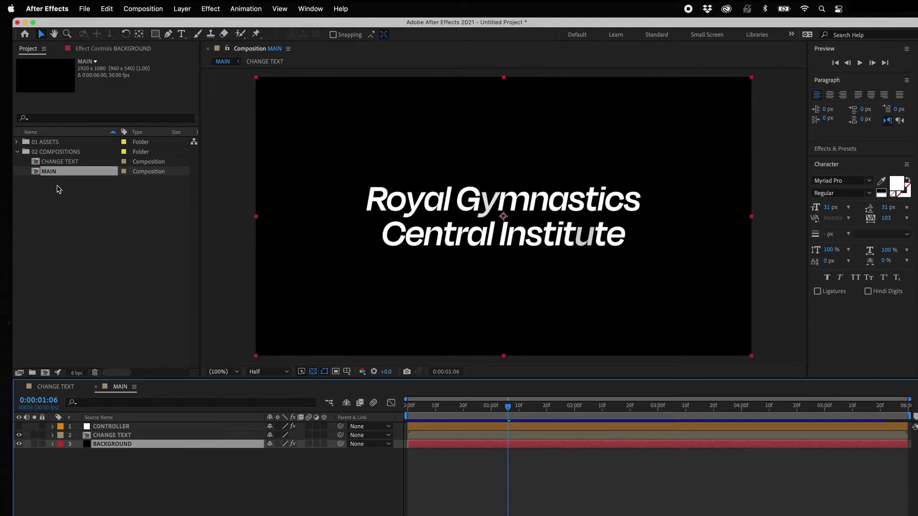
- Open the CHANGE TEXT composition and replace its title text with "Motion Sick Club Guided Tutorial"
double_click(59, 161)
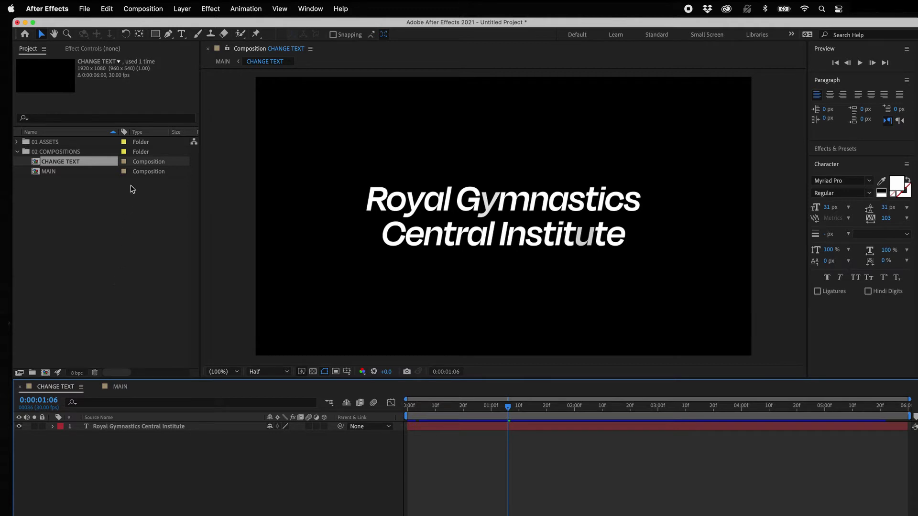
left_click(183, 34)
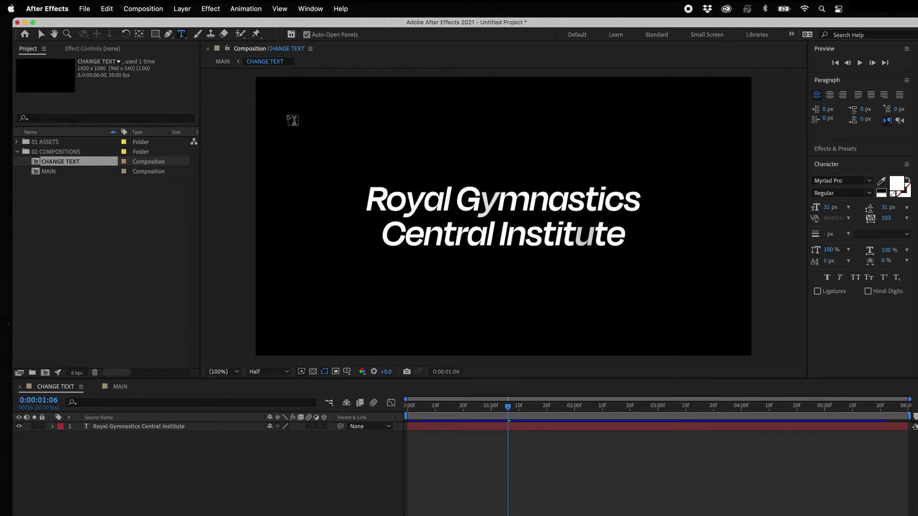
left_click(390, 201)
left_click_drag(372, 203, 626, 239)
type("Motion")
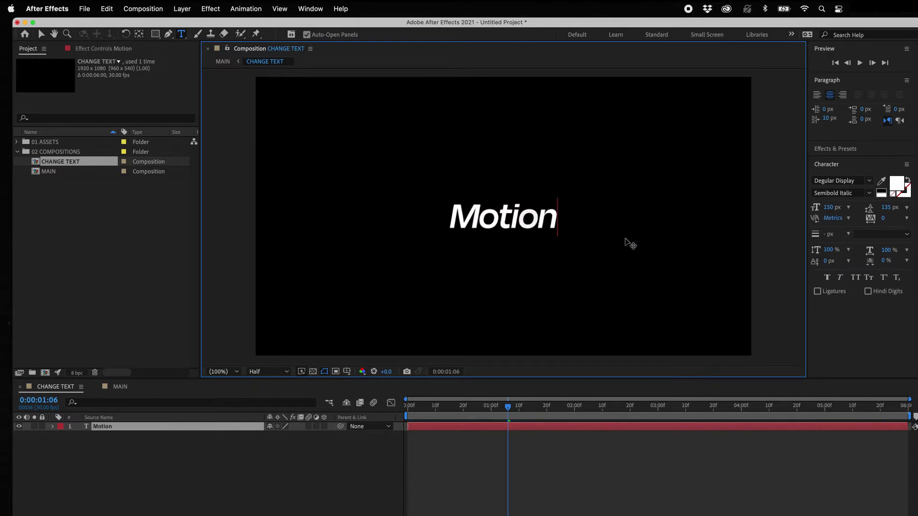
type(" Sick Club Guided Tutorial")
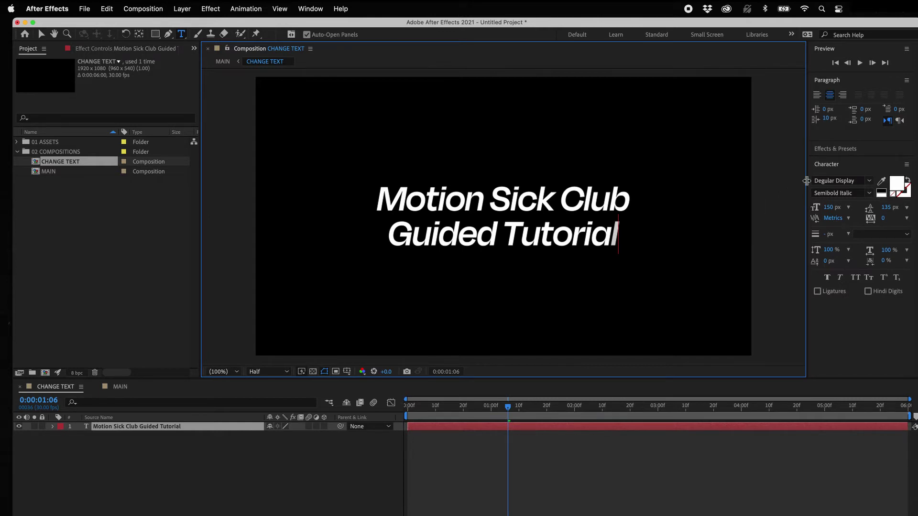
- Set the whole title's font style to Black and change its fill colour to red
left_click_drag(378, 201, 619, 239)
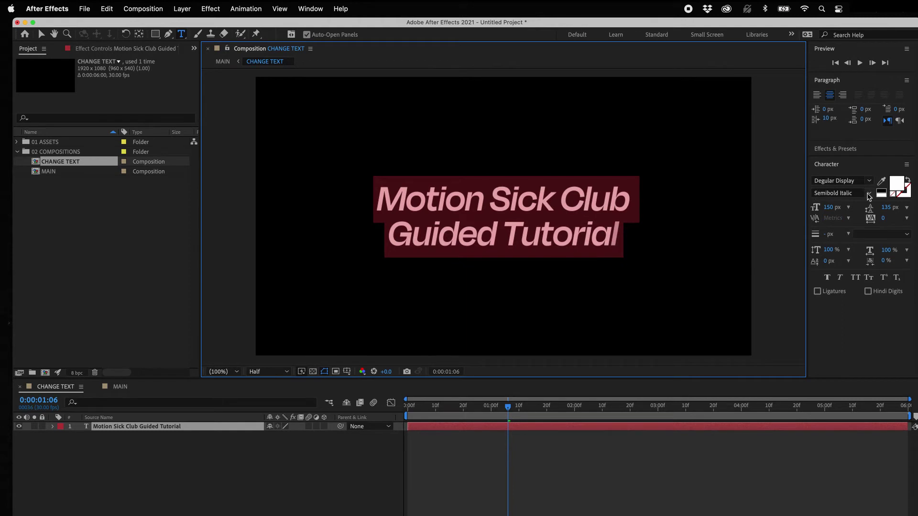
left_click(869, 193)
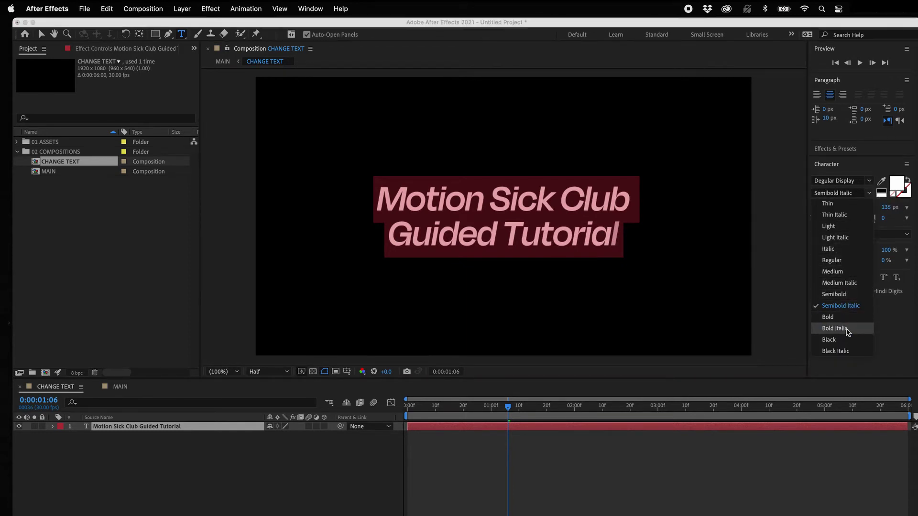
left_click(847, 340)
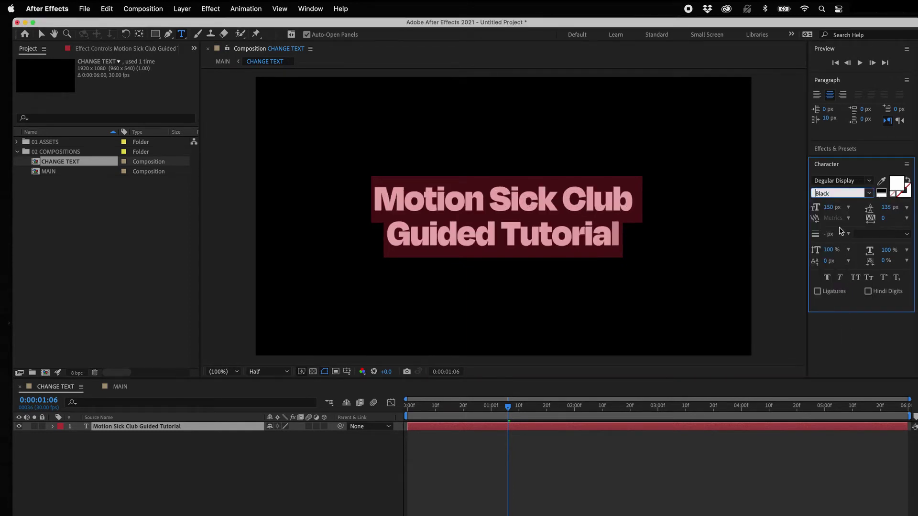
left_click(898, 187)
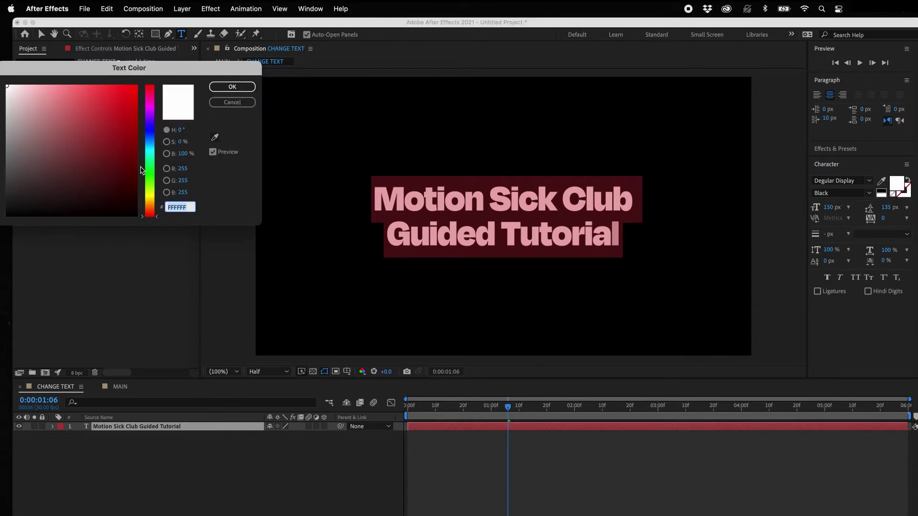
mouse_move(125, 170)
left_mouse_down()
mouse_move(133, 127)
mouse_move(110, 110)
left_mouse_up()
left_click(228, 89)
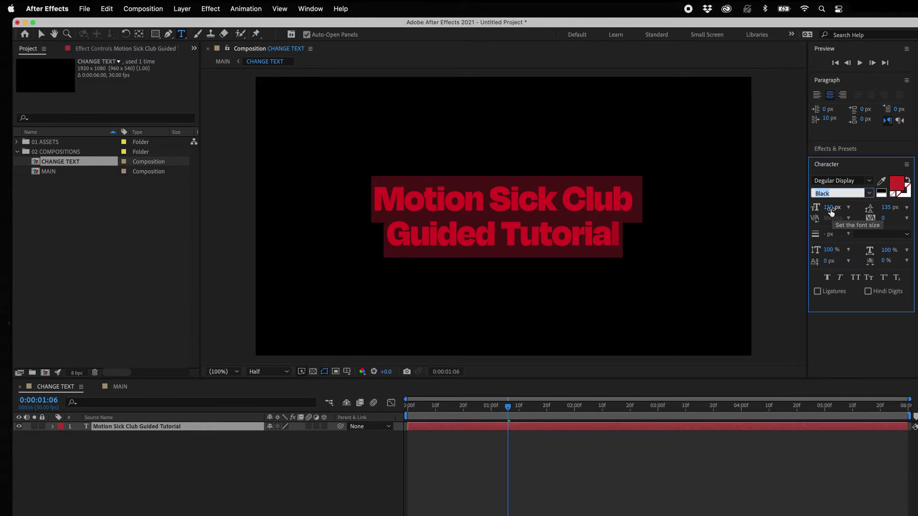
- Set the title's font size to 168 px, leading to 120 px and tracking to 20, and apply All Caps
left_click_drag(831, 212, 913, 210)
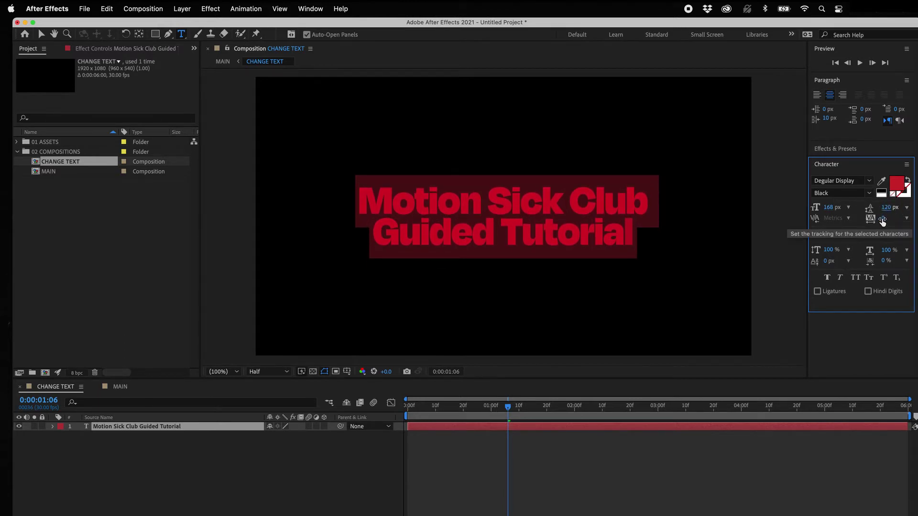
left_click_drag(882, 221, 894, 221)
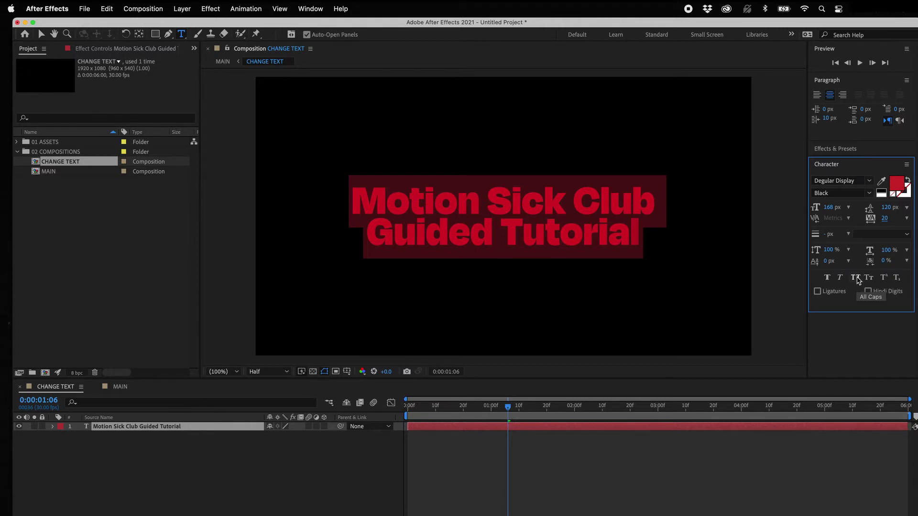
left_click(856, 278)
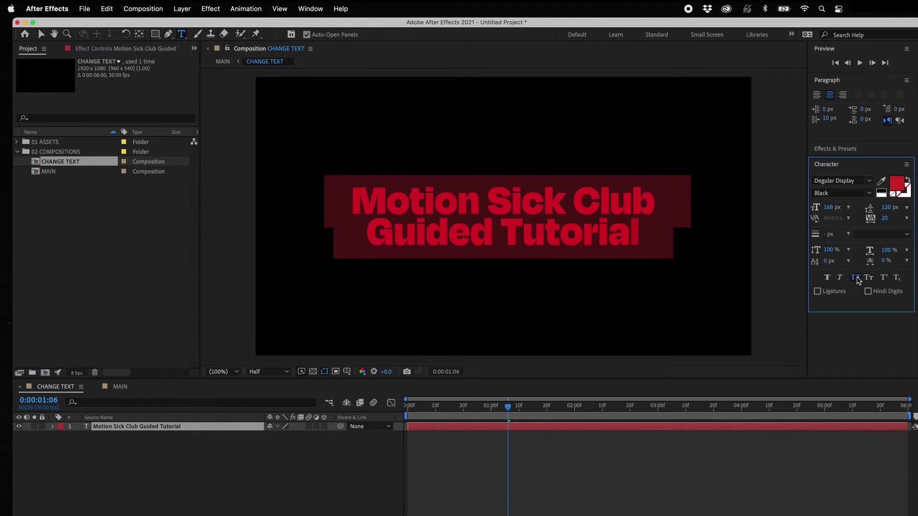
left_click(590, 215)
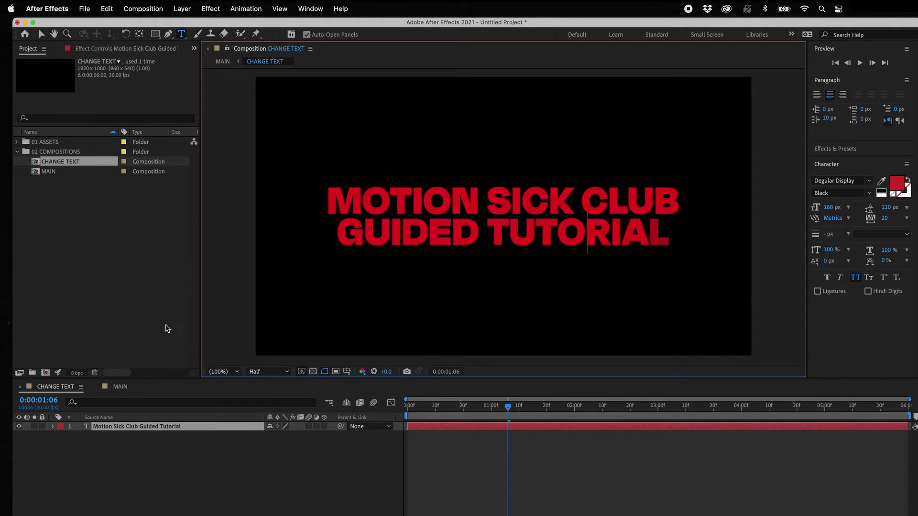
- Return to the MAIN composition and show the CONTROLLER layer's effect controls, closing and reopening them once
double_click(49, 173)
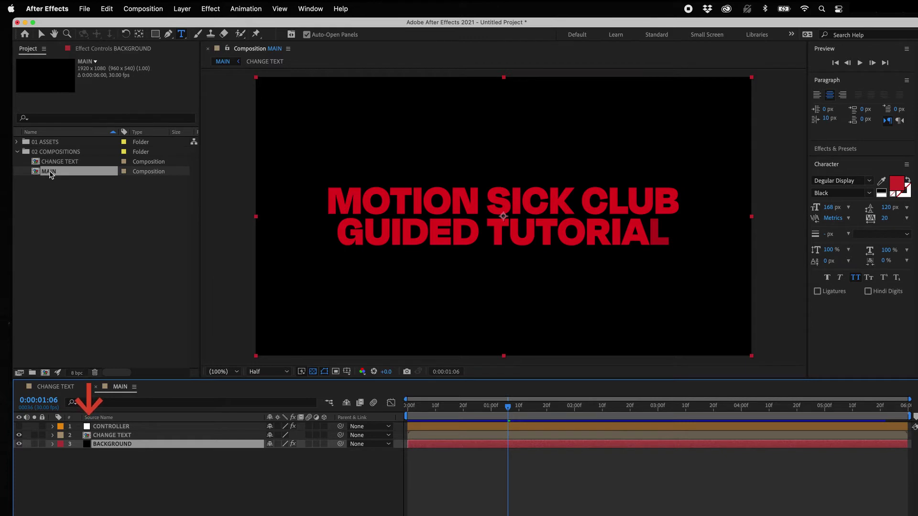
left_click(110, 426)
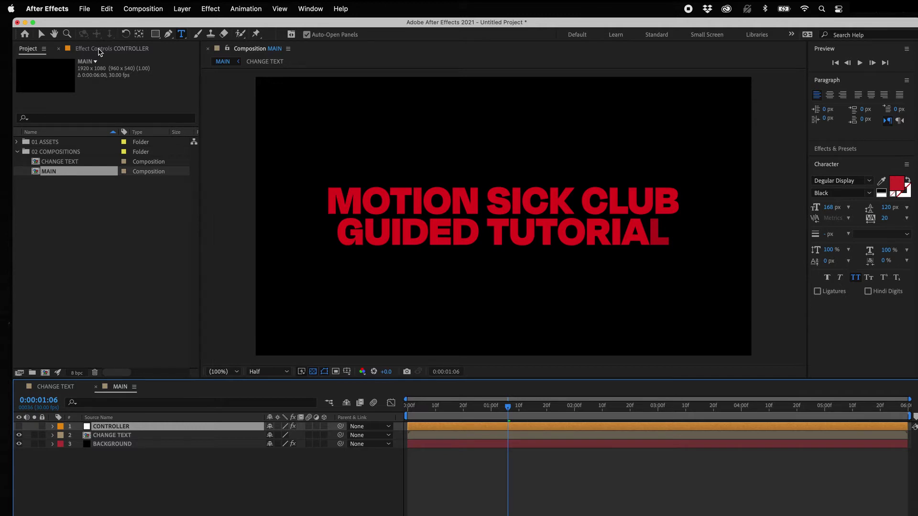
left_click(100, 49)
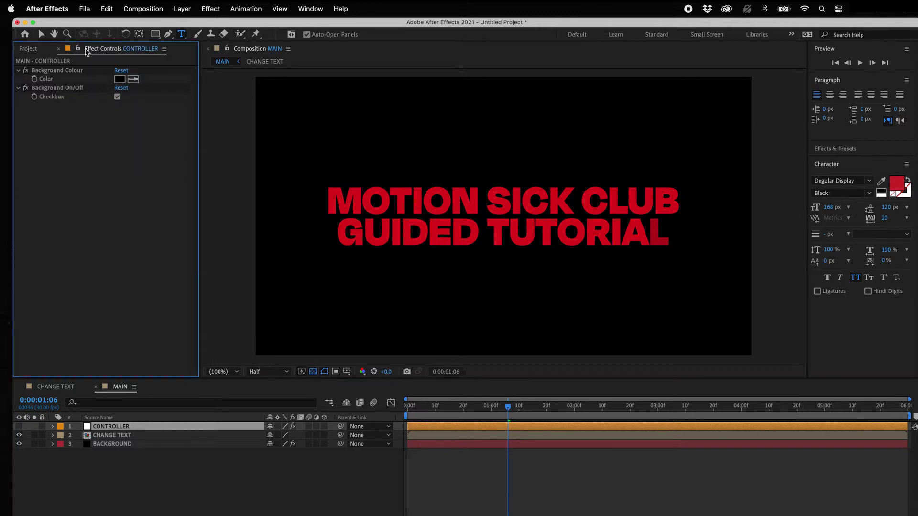
left_click(59, 49)
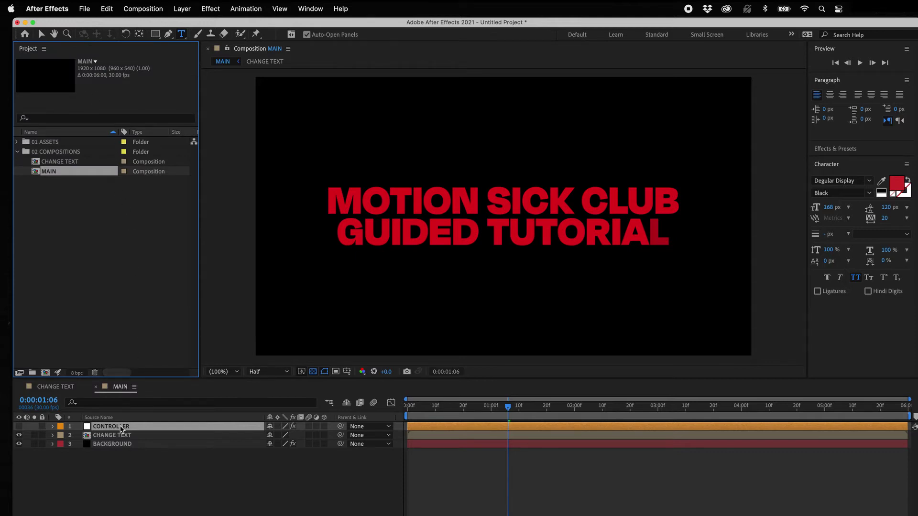
right_click(121, 428)
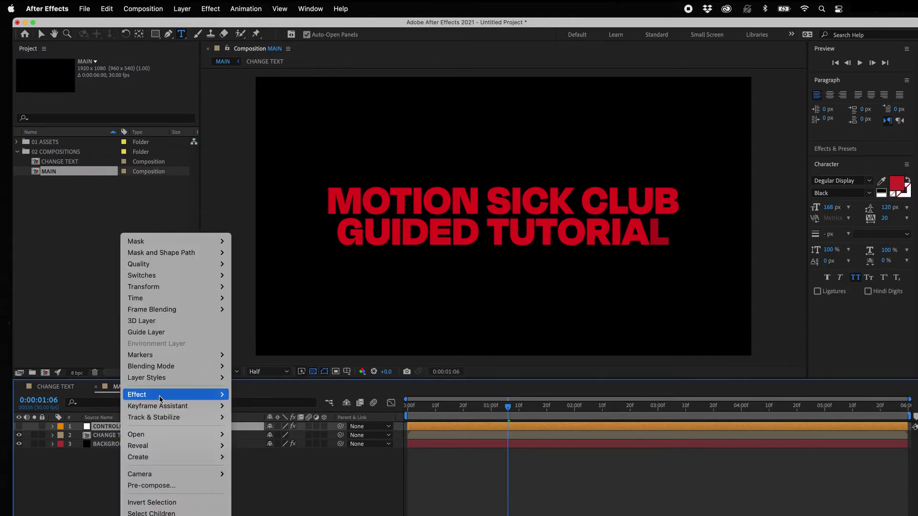
mouse_move(160, 395)
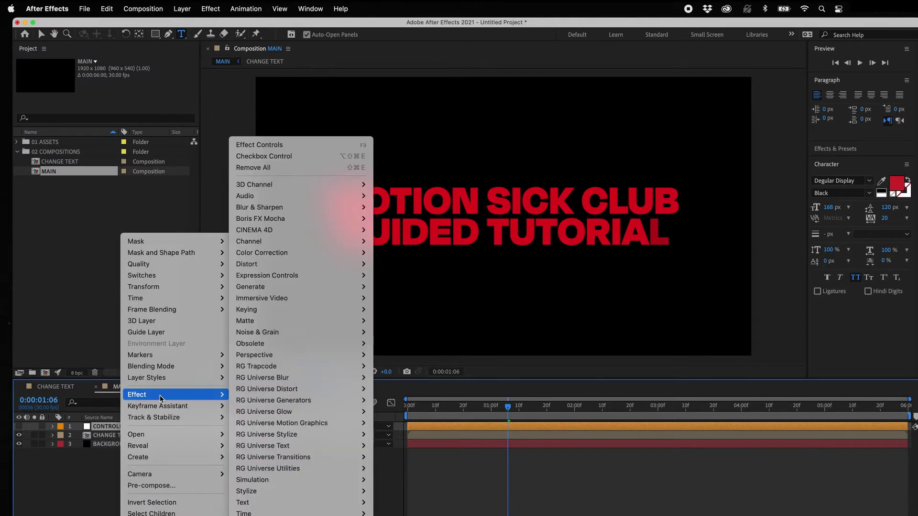
left_click(300, 144)
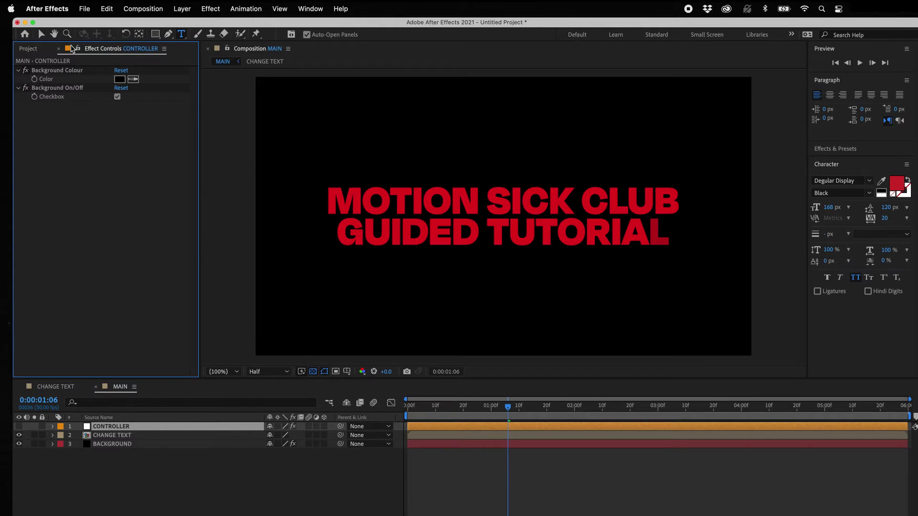
- Set the CONTROLLER's Background Colour to a very dark red, and switch the background off and on again
left_click(119, 79)
left_click_drag(125, 181, 92, 202)
left_click(232, 87)
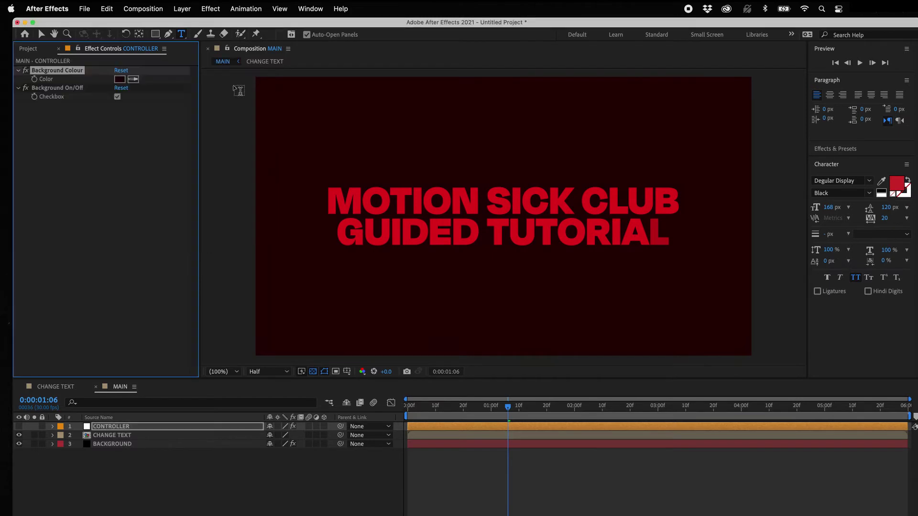
left_click(117, 97)
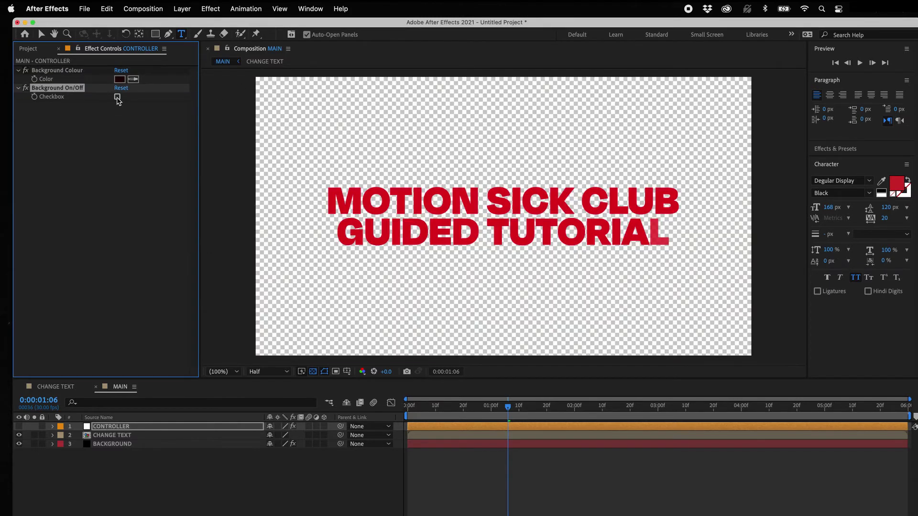
left_click(117, 97)
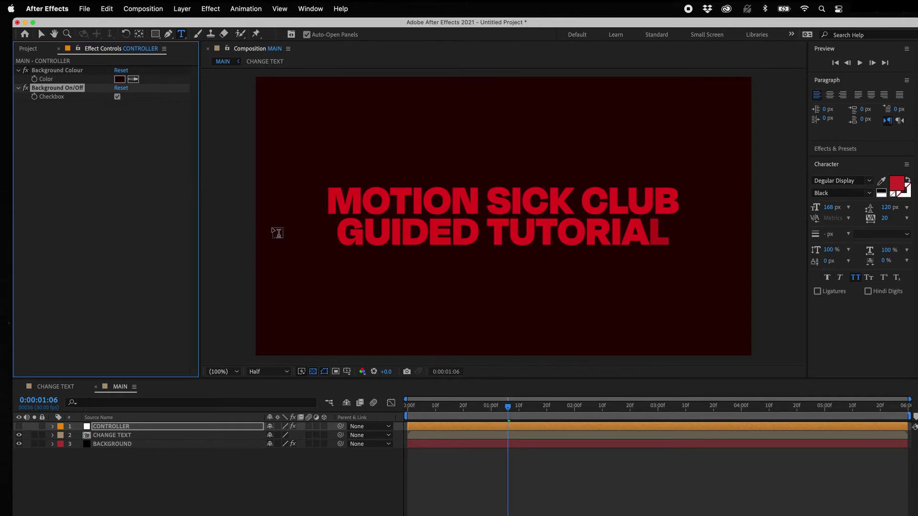
- Play the MAIN composition from its first frame to preview the flicker animation, and stop playback
left_click_drag(429, 409, 401, 412)
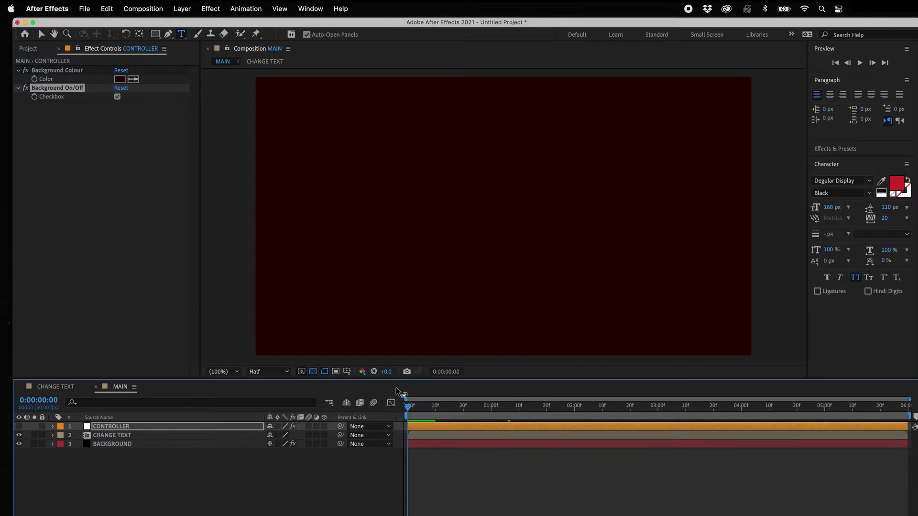
key("space")
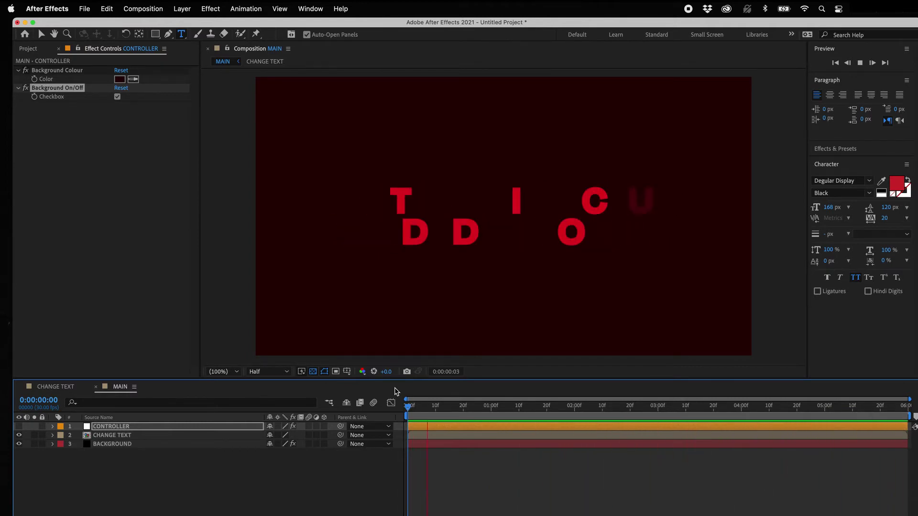
key("space")
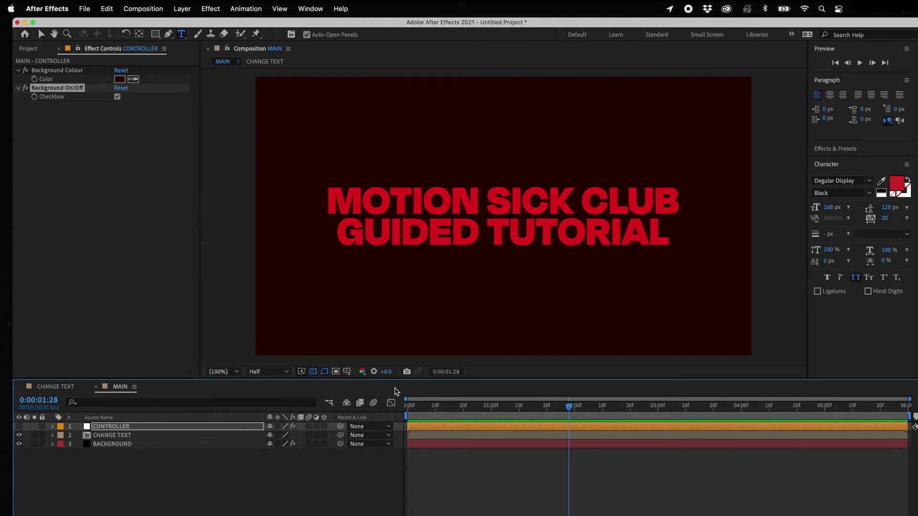
- Add the MAIN composition from the project to the Render Queue
left_click(34, 51)
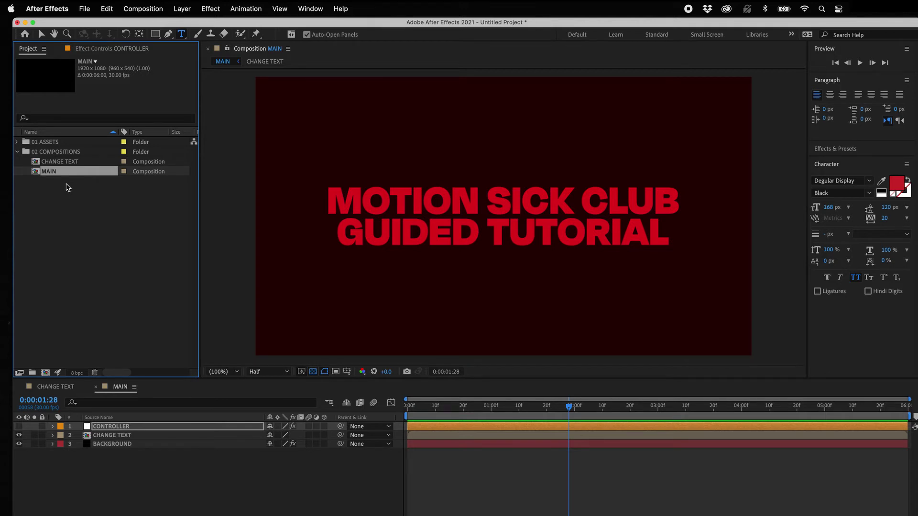
left_click(86, 10)
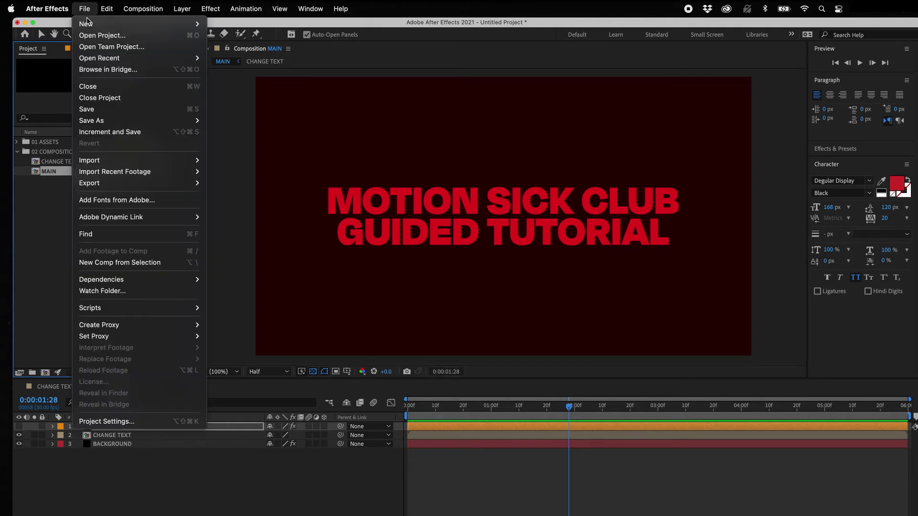
mouse_move(109, 186)
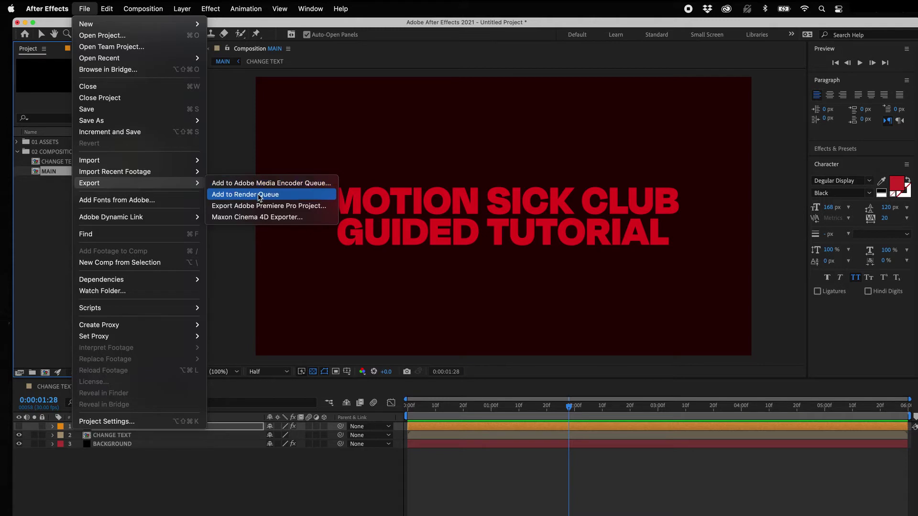
left_click(259, 195)
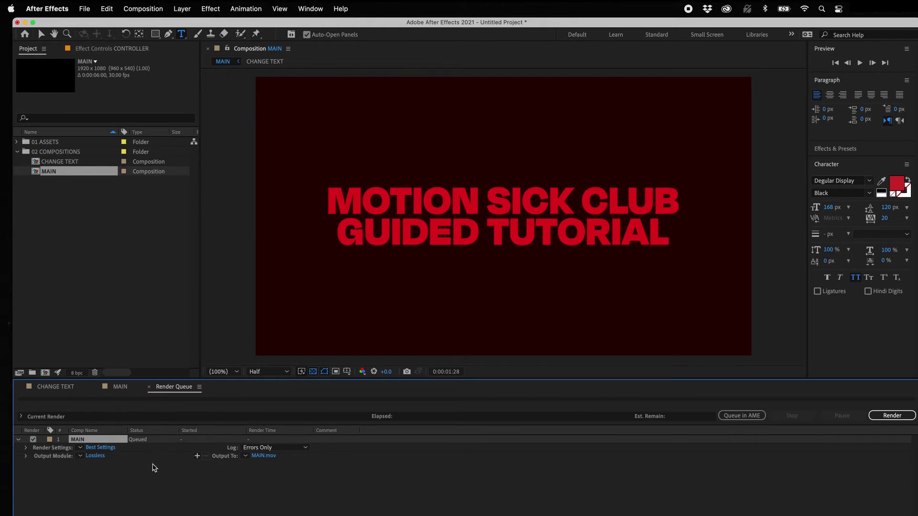
- Set the video codec of MAIN's output module to Apple ProRes 422 in the QuickTime format options
left_click(96, 456)
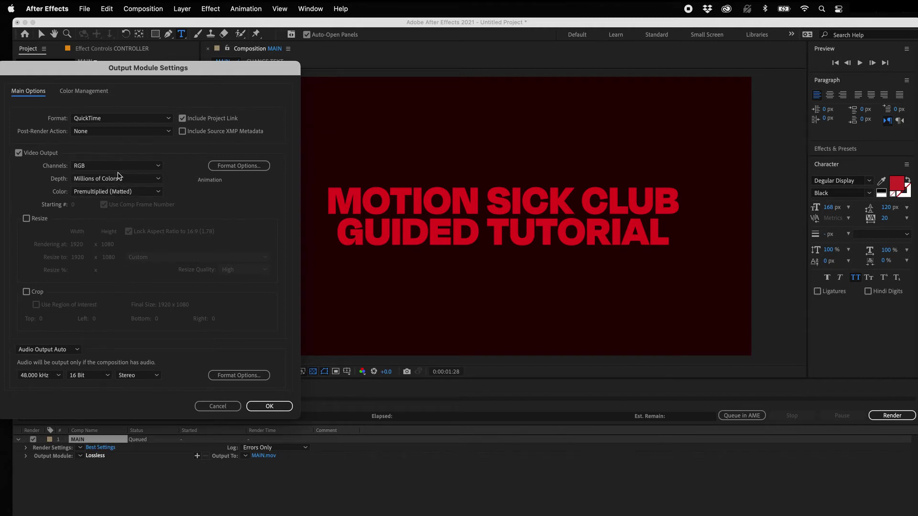
left_click(221, 166)
left_click(252, 136)
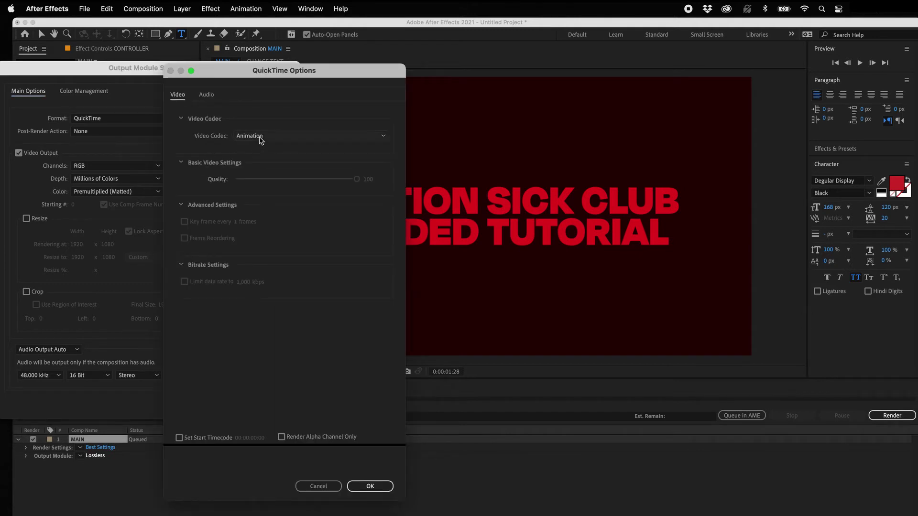
left_click(262, 159)
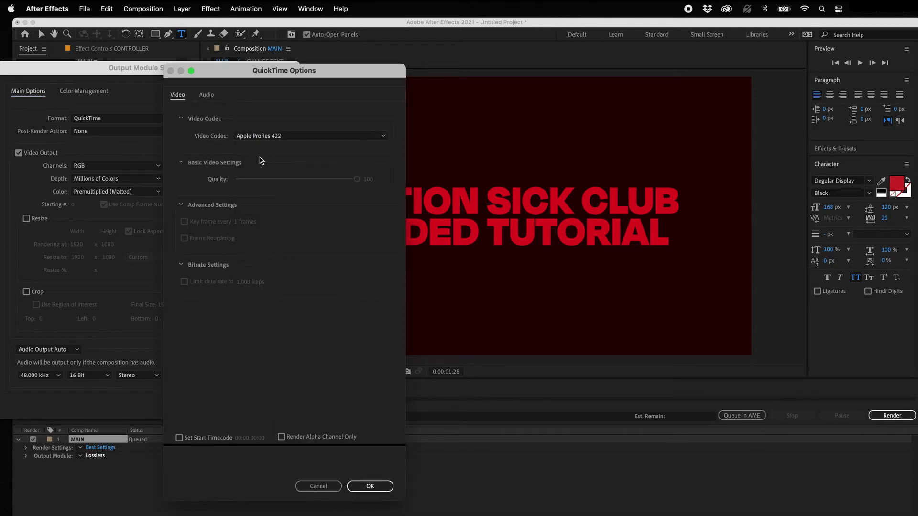
left_click(370, 488)
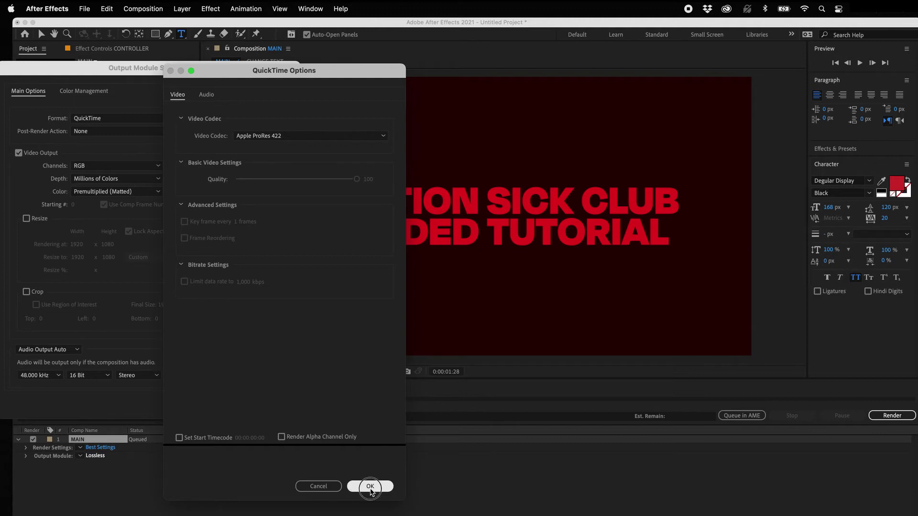
- Turn audio output off for the output module and apply its settings
left_click(55, 352)
left_click(59, 384)
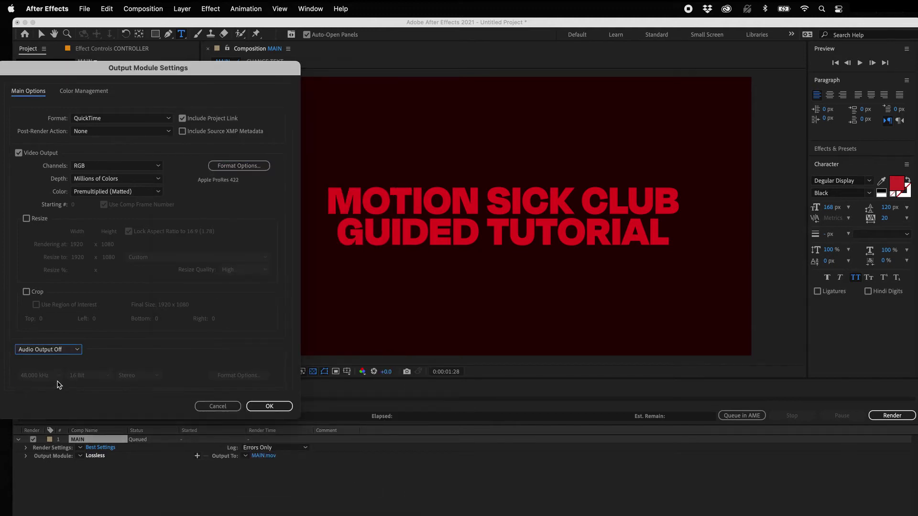
left_click(269, 406)
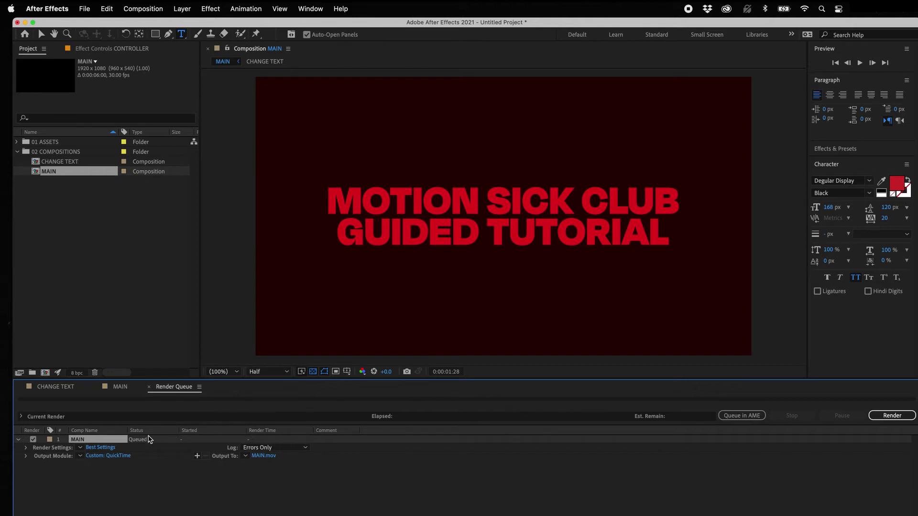
- Switch the output module's video codec to Apple ProRes 4444 and its channels to RGB + Alpha
left_click(116, 455)
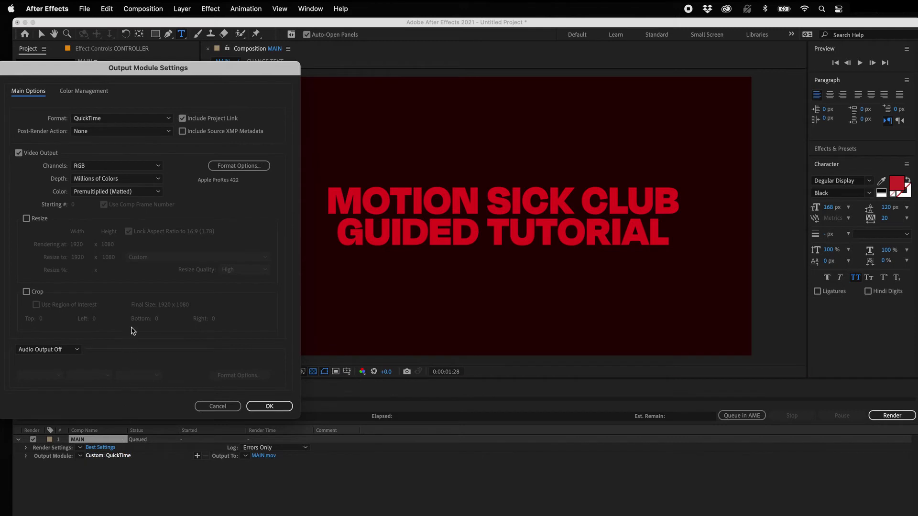
left_click(118, 167)
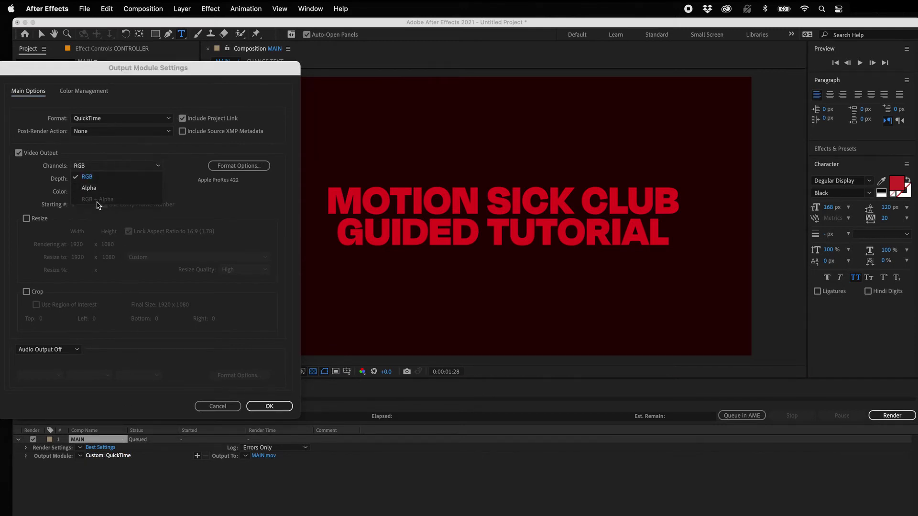
left_click(235, 191)
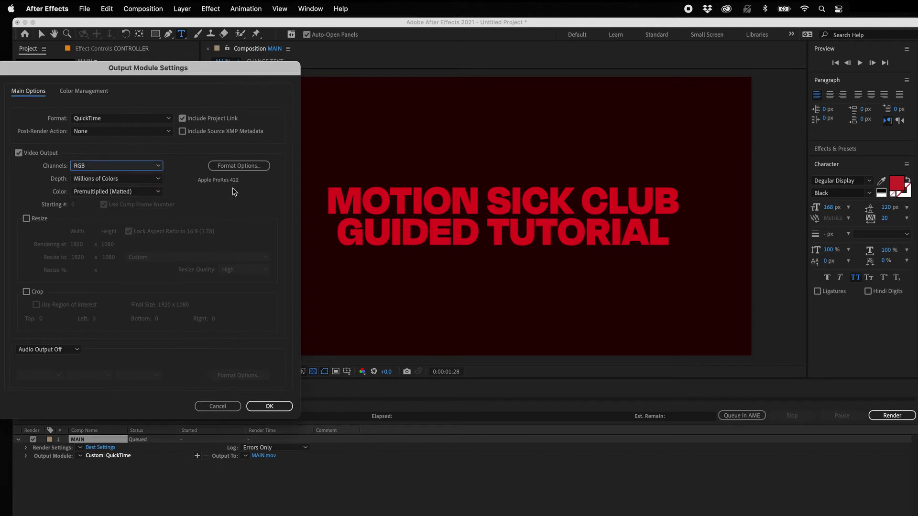
left_click(254, 166)
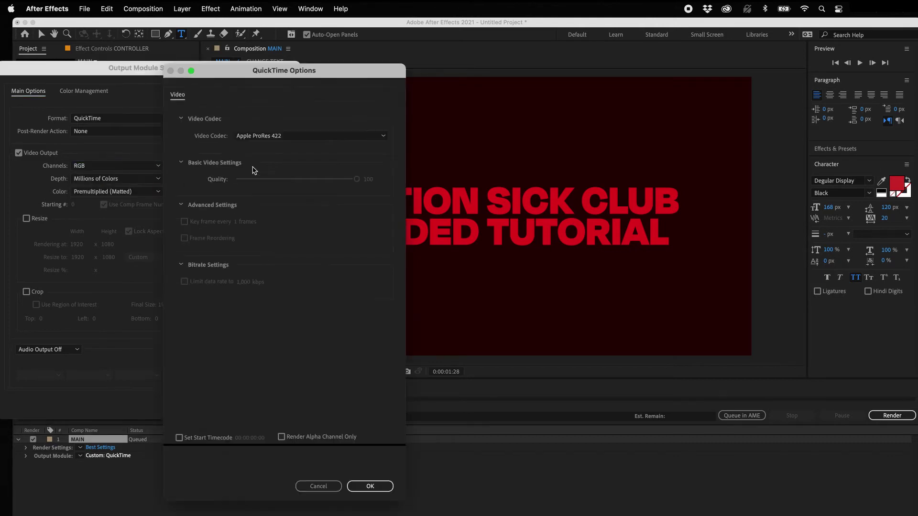
left_click(263, 137)
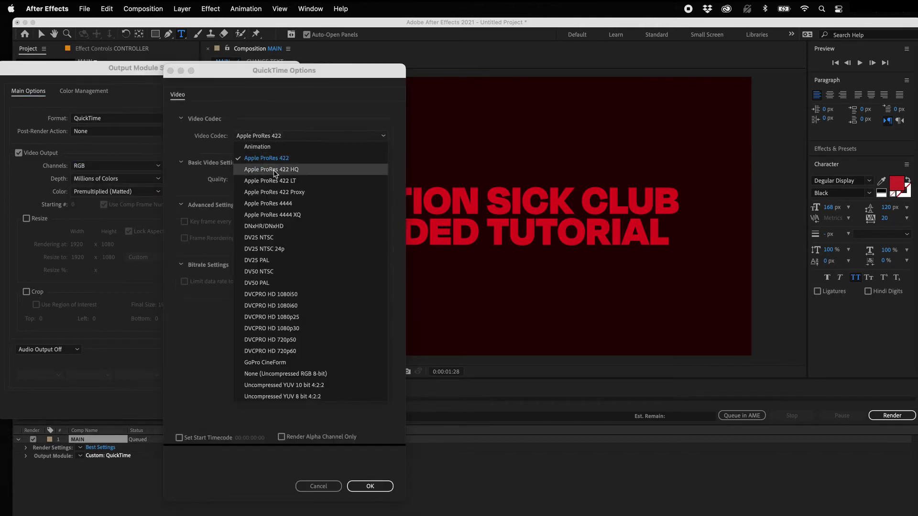
left_click(293, 207)
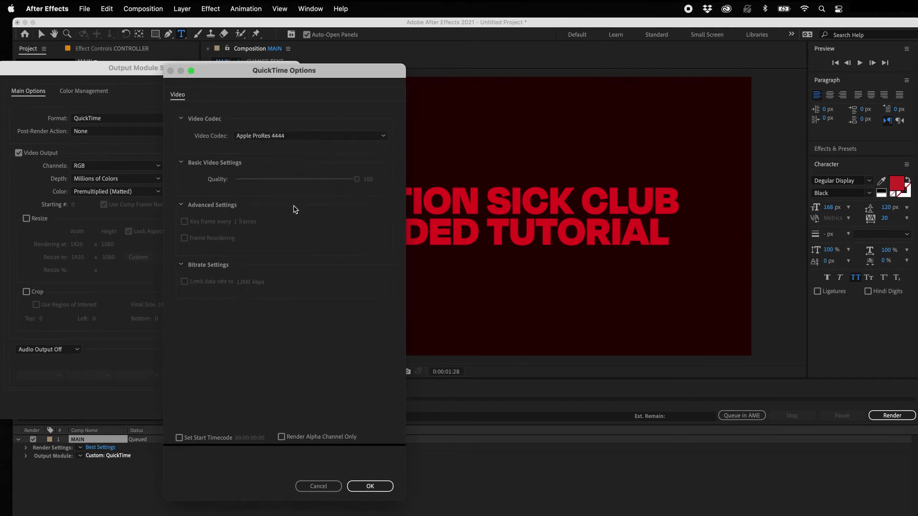
left_click(372, 485)
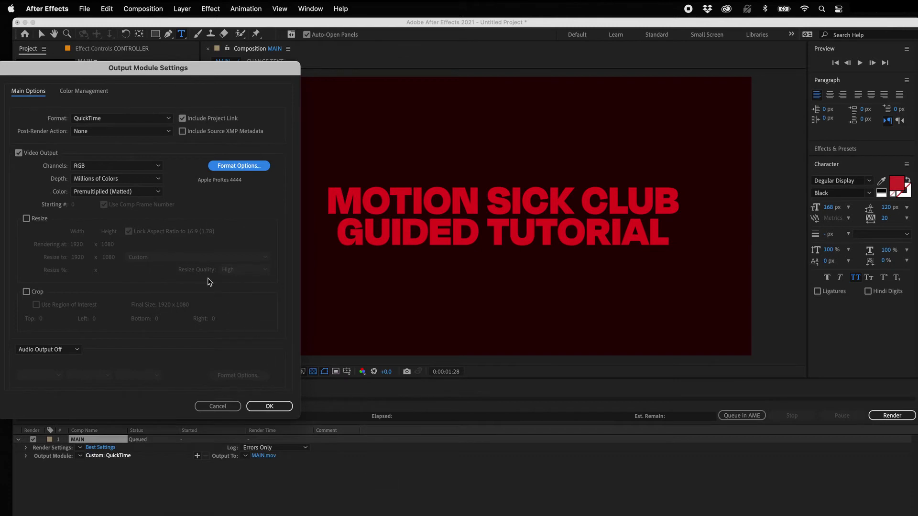
left_click(115, 170)
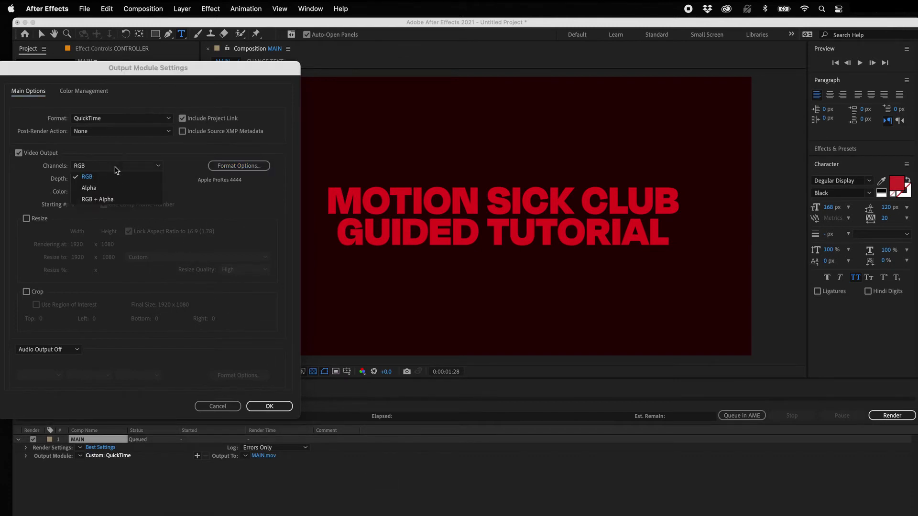
left_click(117, 200)
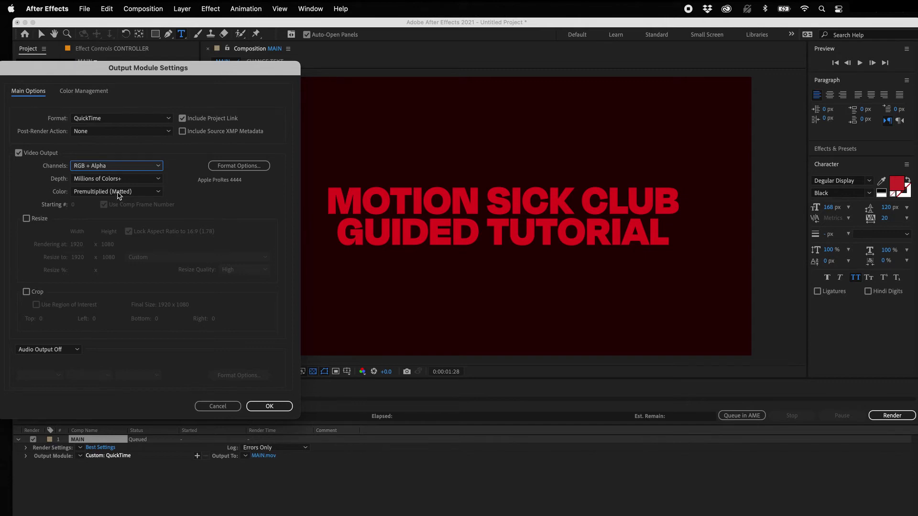
- Return the output module's video codec to Apple ProRes 422 and apply the settings
left_click(228, 167)
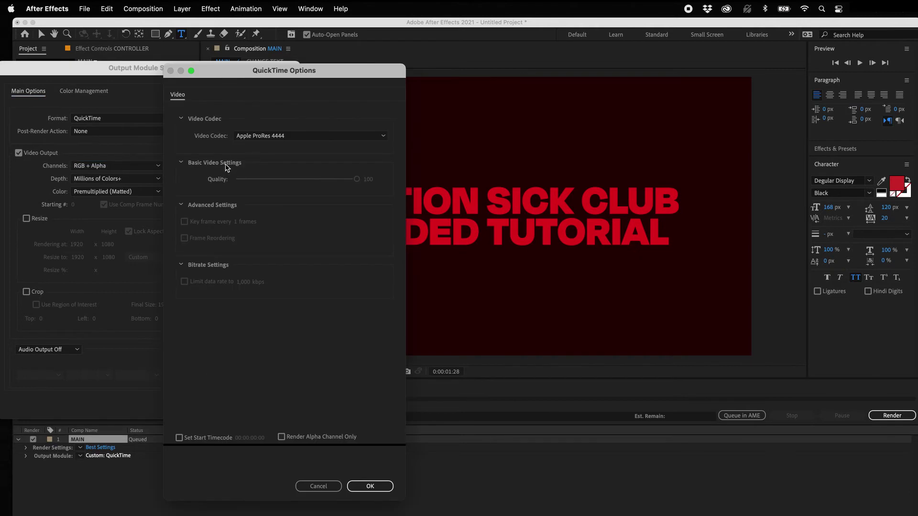
left_click(254, 136)
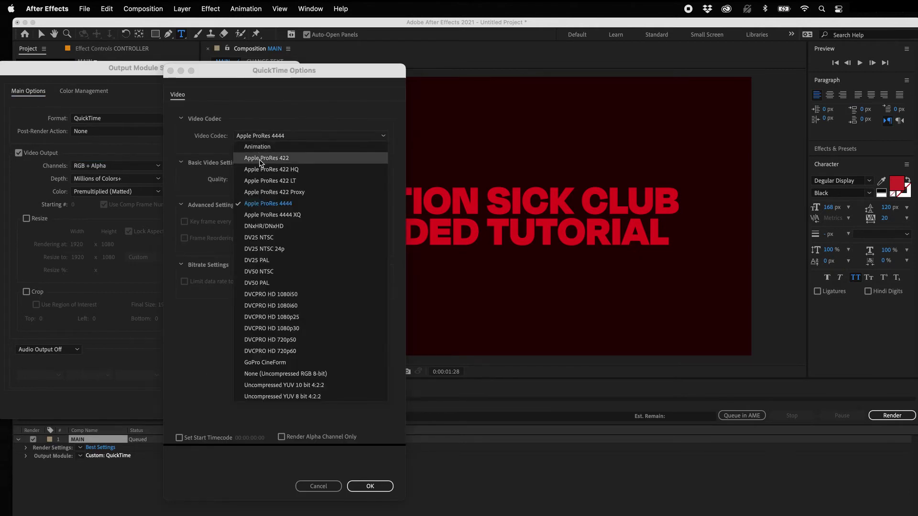
left_click(260, 162)
left_click(368, 487)
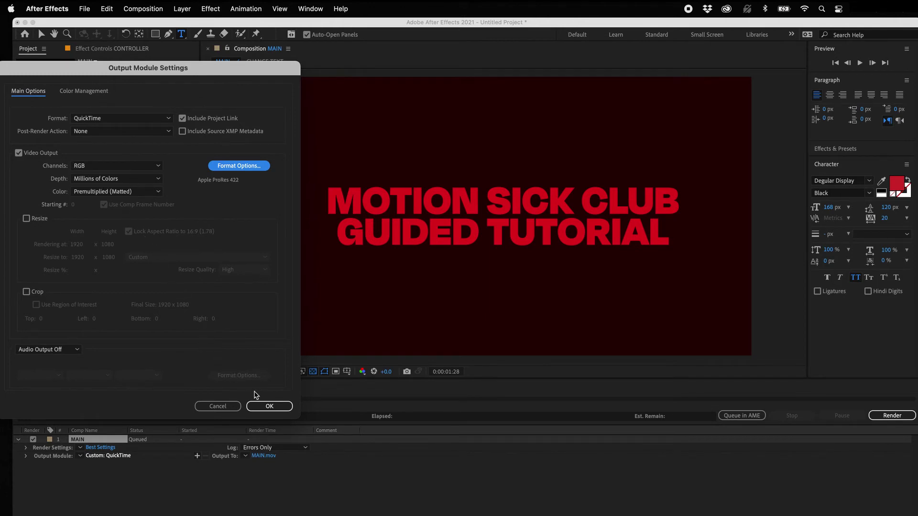
left_click(267, 408)
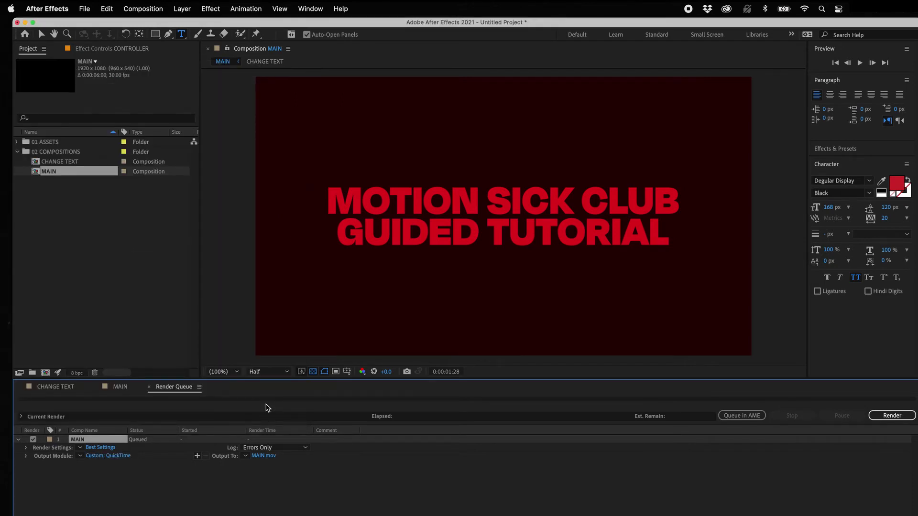
- Set the output movie to Flicker In Out.mov on the Desktop and render the queue
left_click(262, 457)
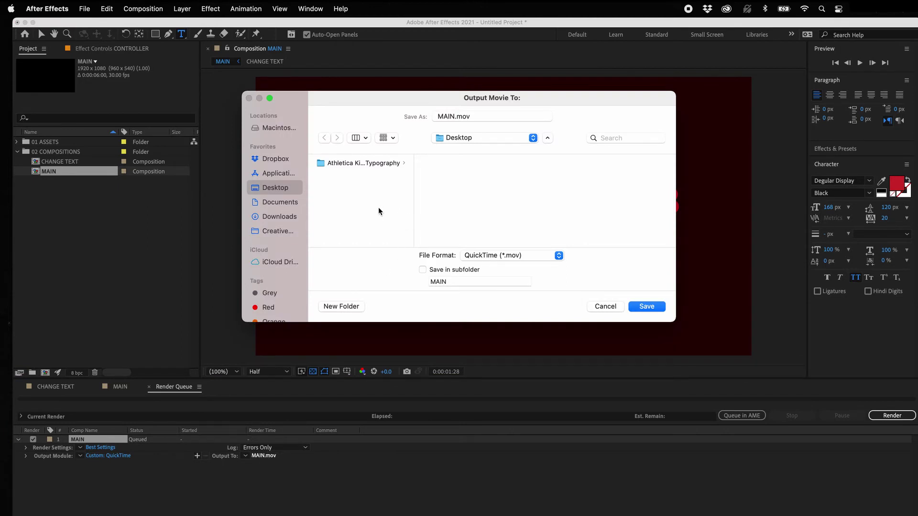
left_click(450, 117)
left_click_drag(456, 116, 422, 117)
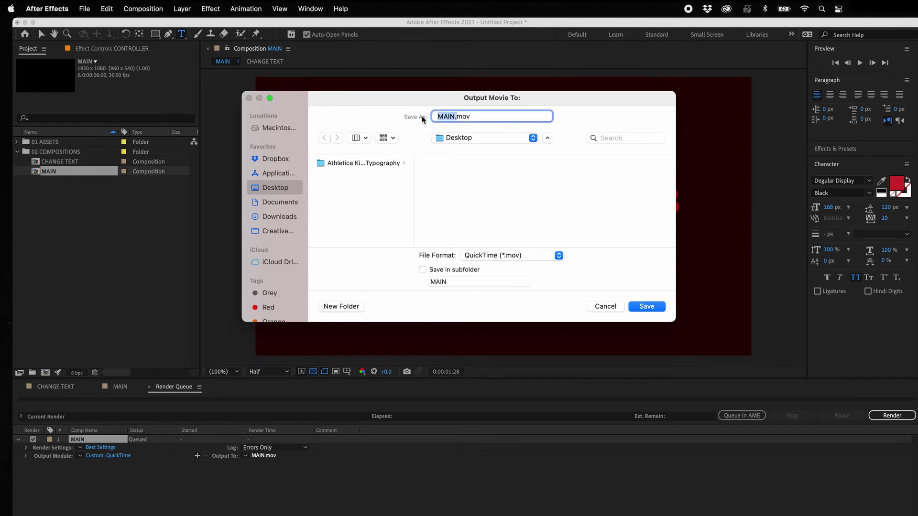
type("Flicker In Out")
left_click(644, 307)
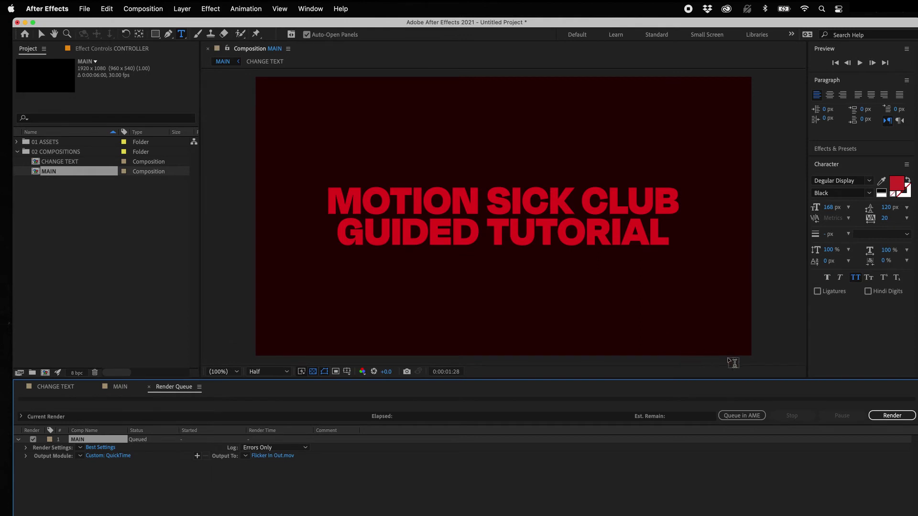
left_click(884, 416)
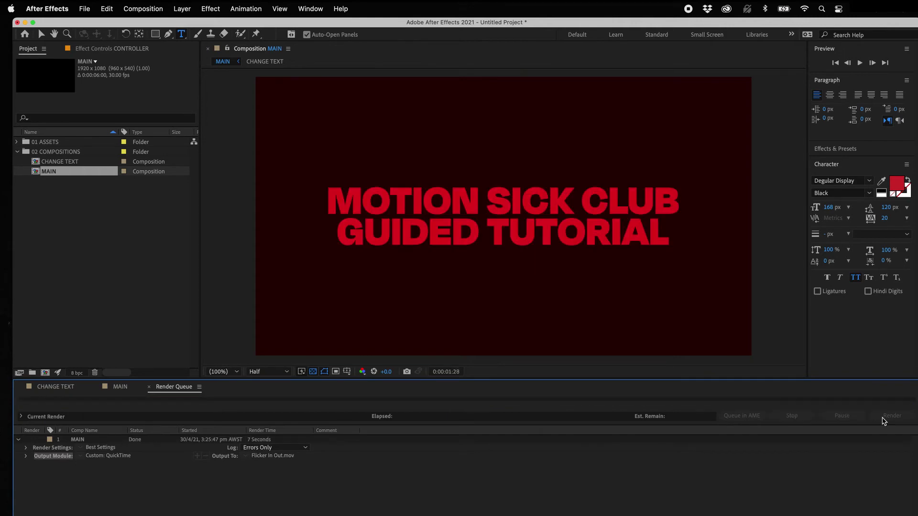
- Open the rendered Flicker In Out.mov from the desktop in QuickTime Player, play it, and close the movie
key("F11")
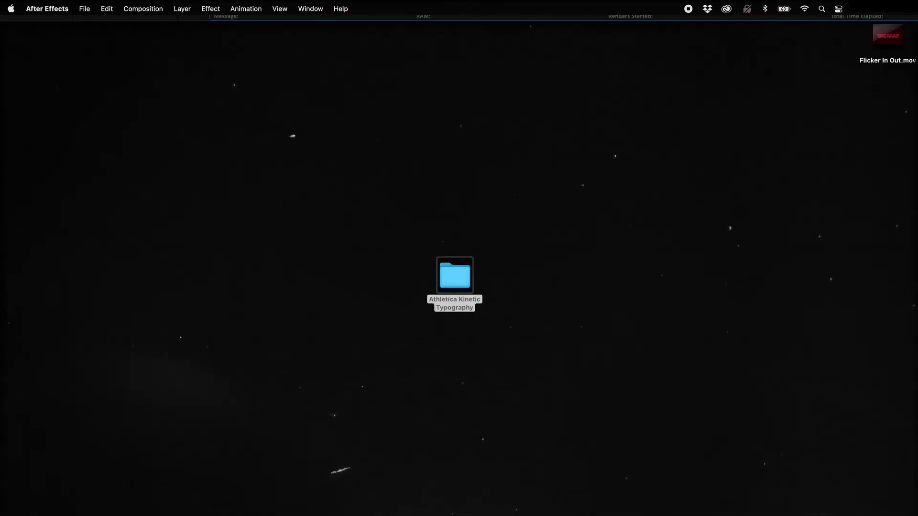
left_click_drag(884, 45, 572, 275)
double_click(574, 274)
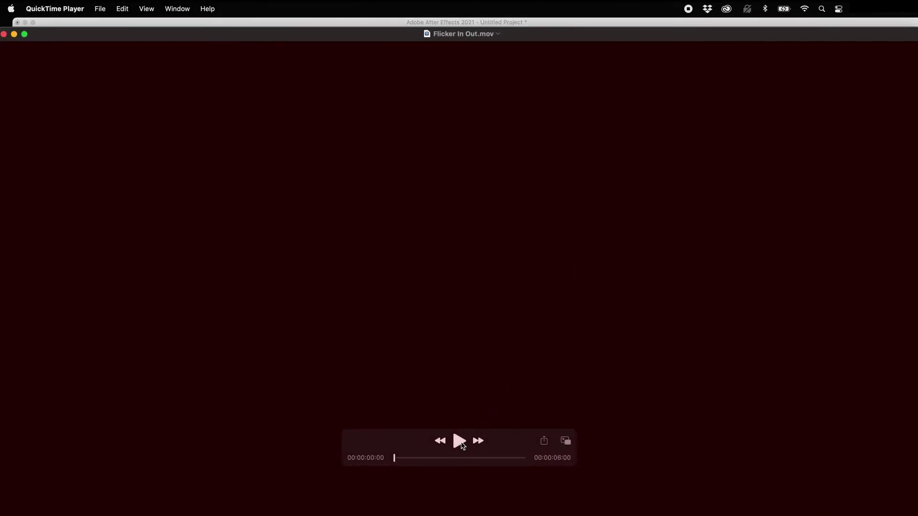
left_click(460, 442)
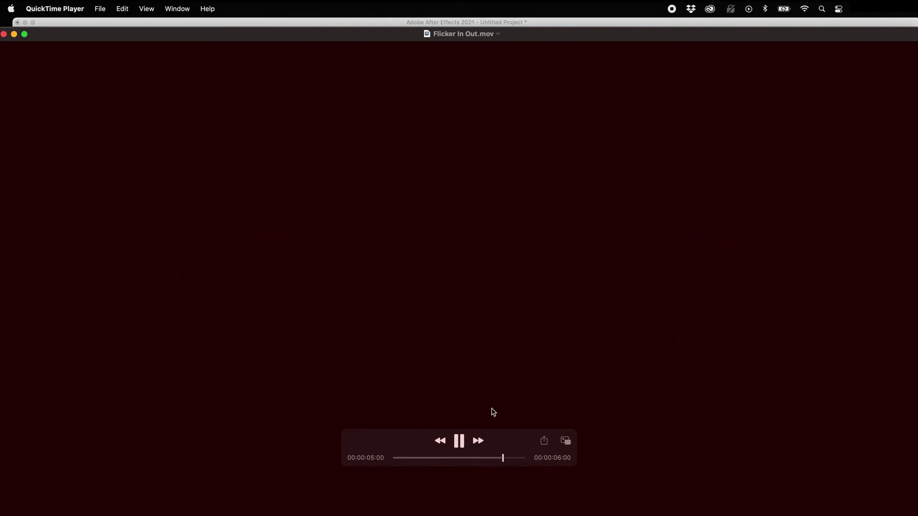
left_click(7, 35)
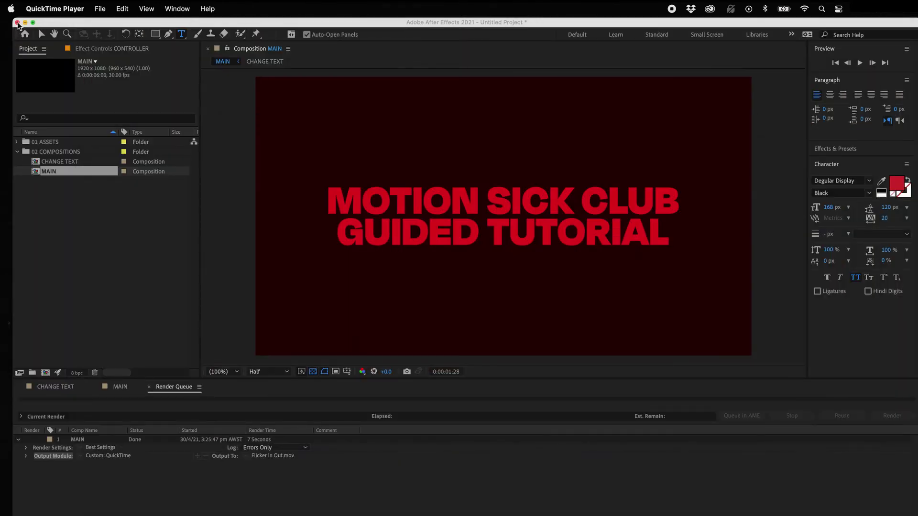
- Close the After Effects project without saving, and open the 10 - Scroller Border.aet template from the HD folder
left_click(17, 22)
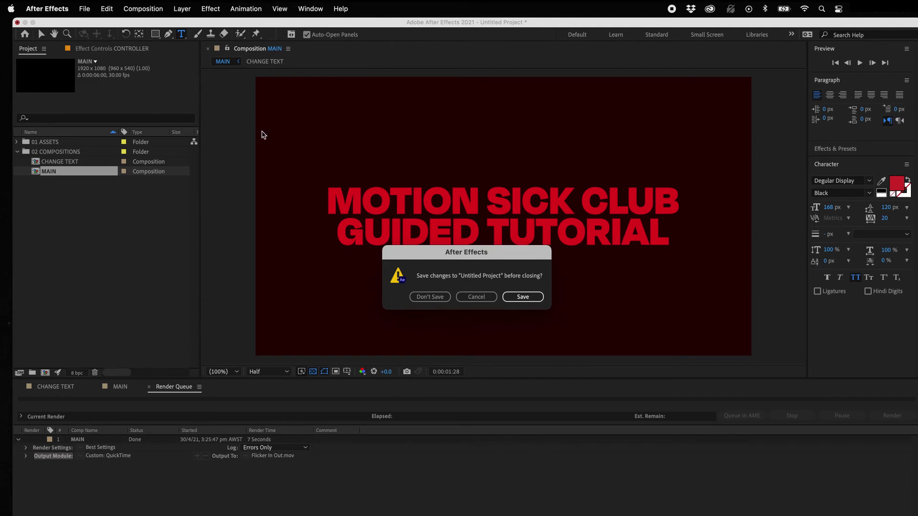
left_click(431, 297)
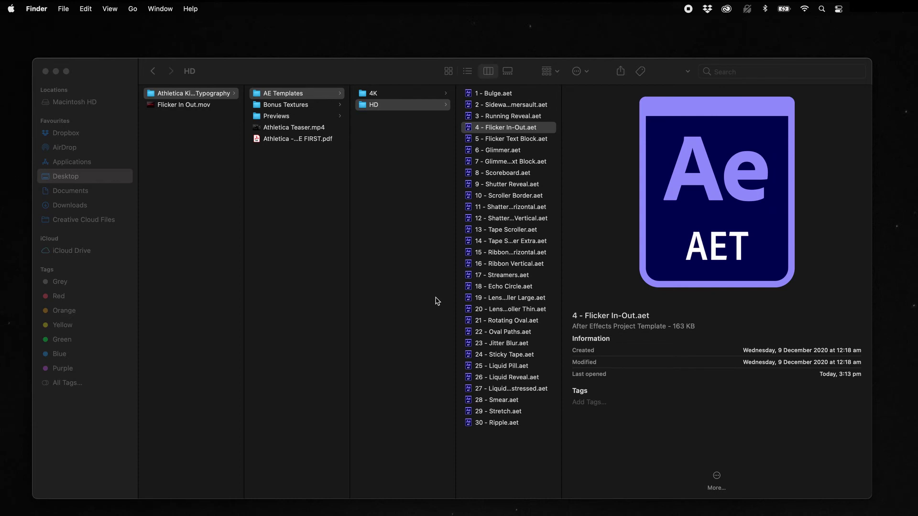
left_click_drag(484, 196, 485, 196)
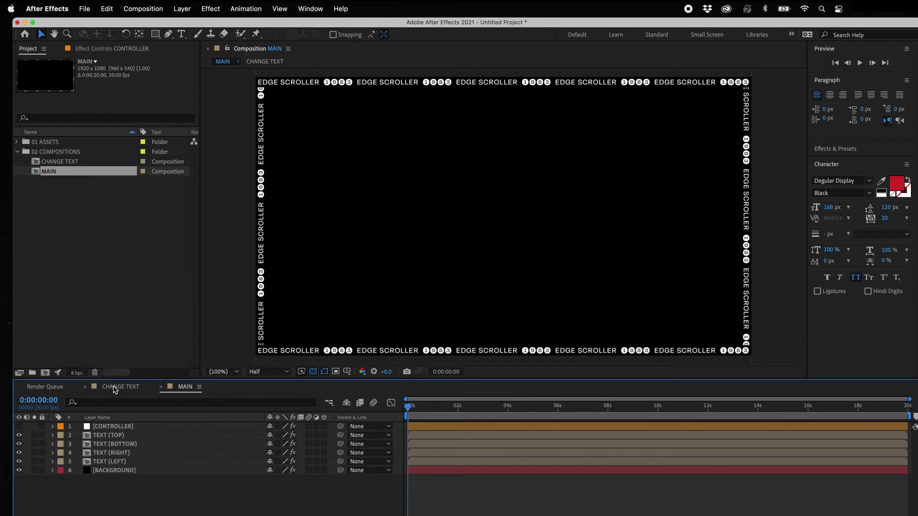
double_click(101, 165)
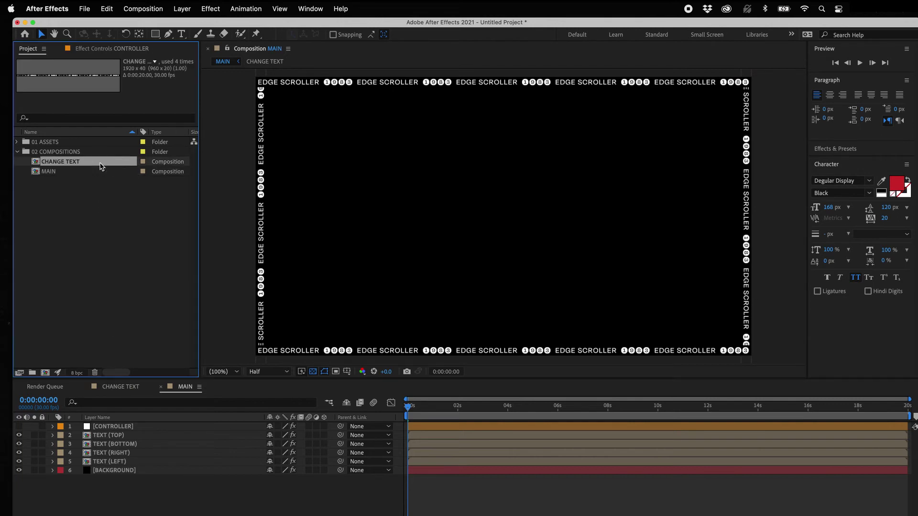
left_click(181, 34)
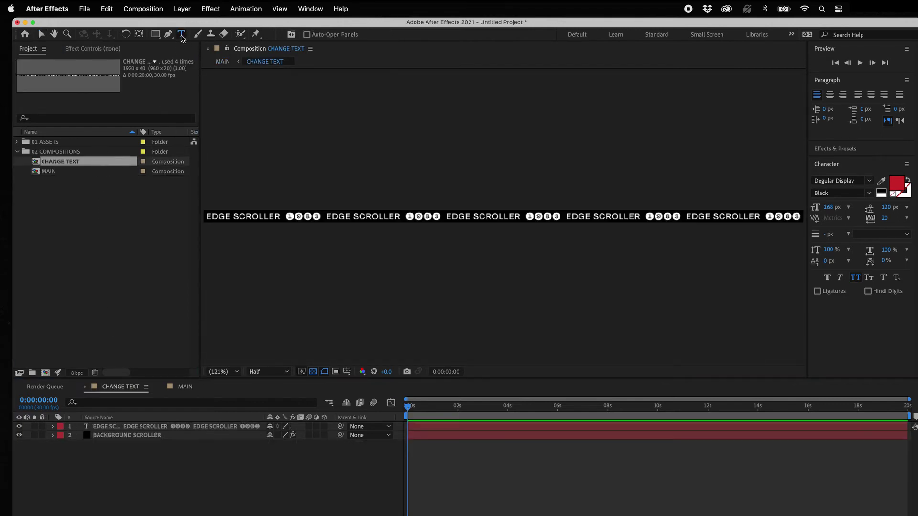
triple_click(333, 214)
type("WWW.MOTION")
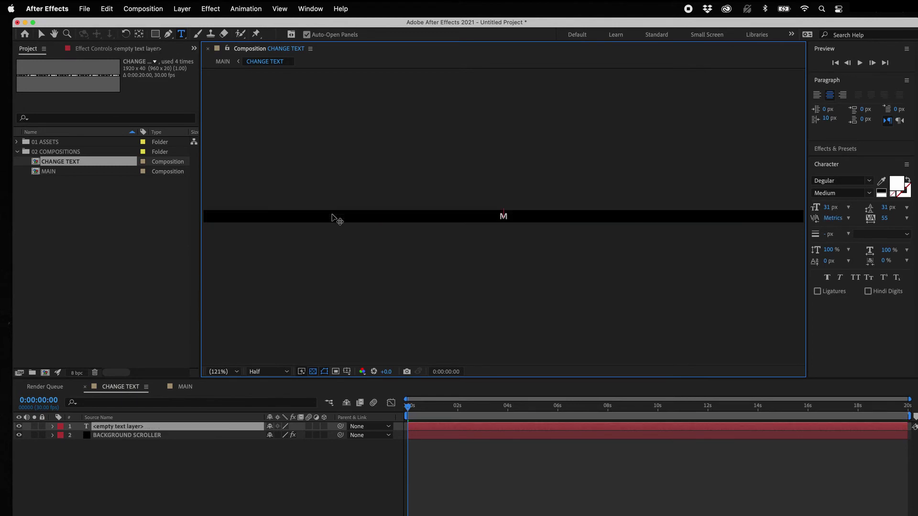
type("SICK.CLUB")
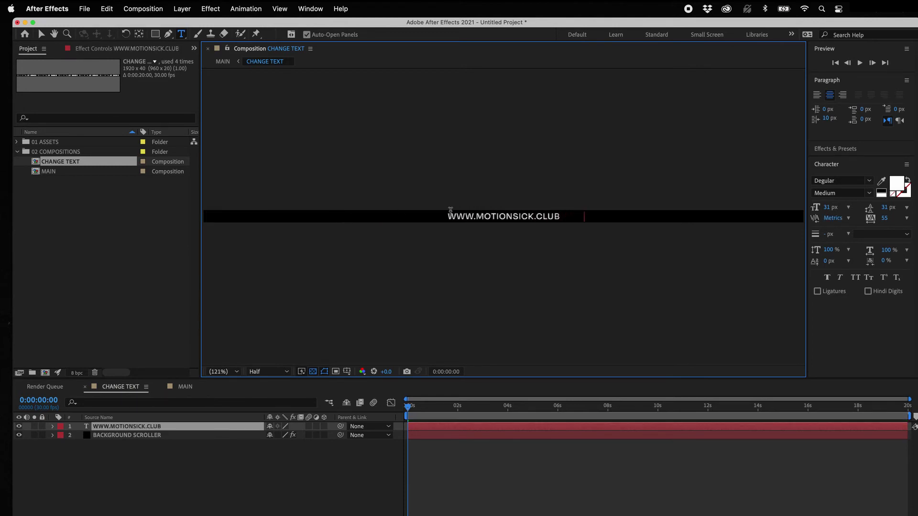
left_click_drag(447, 217, 593, 218)
key("super+c")
key("Right")
key("super+v")
key("super+v")
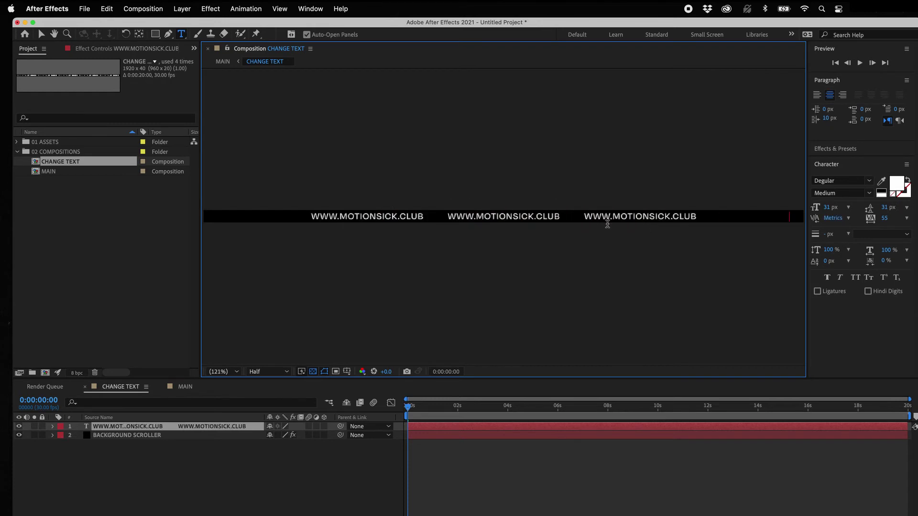
key("super+v")
key("BackSpace")
key("BackSpace")
key("BackSpace")
key("BackSpace")
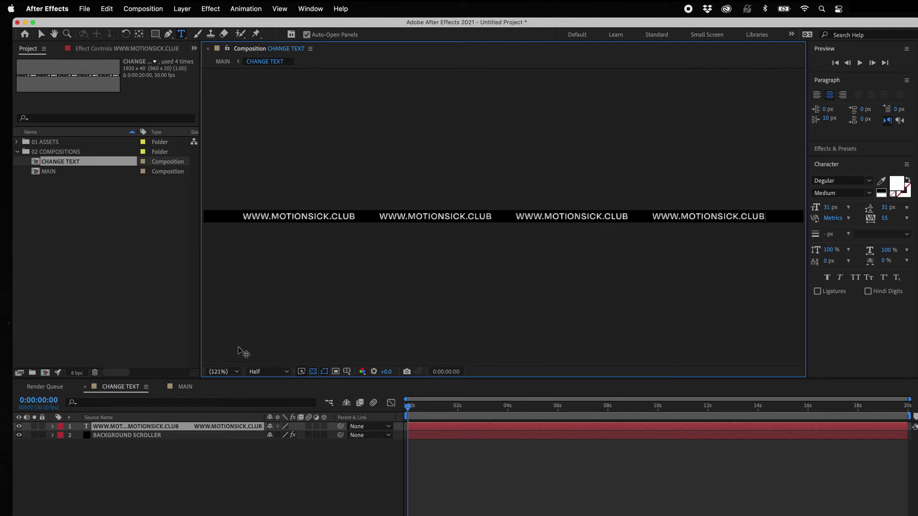
left_click(184, 388)
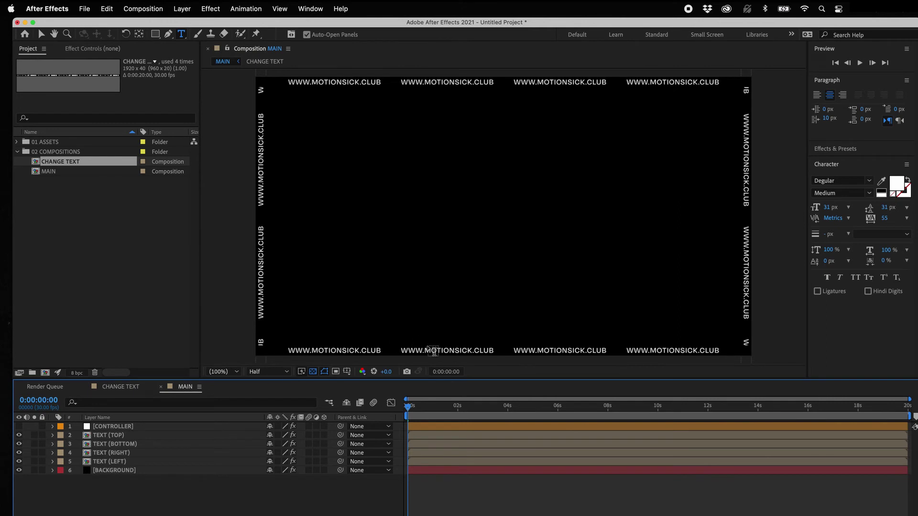
left_click_drag(421, 412, 543, 409)
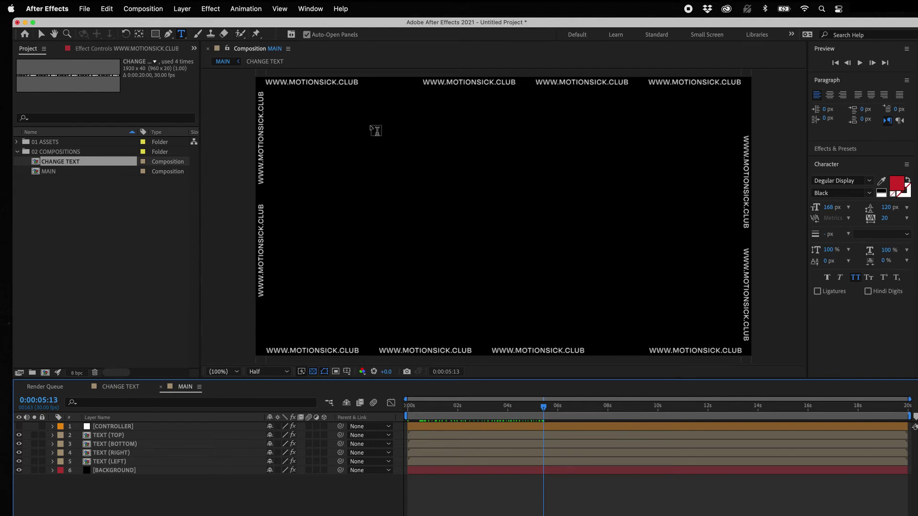
- Increase the tracking of the whole scroller text in CHANGE TEXT to 103 and scrub through MAIN to check the spacing
left_click(130, 389)
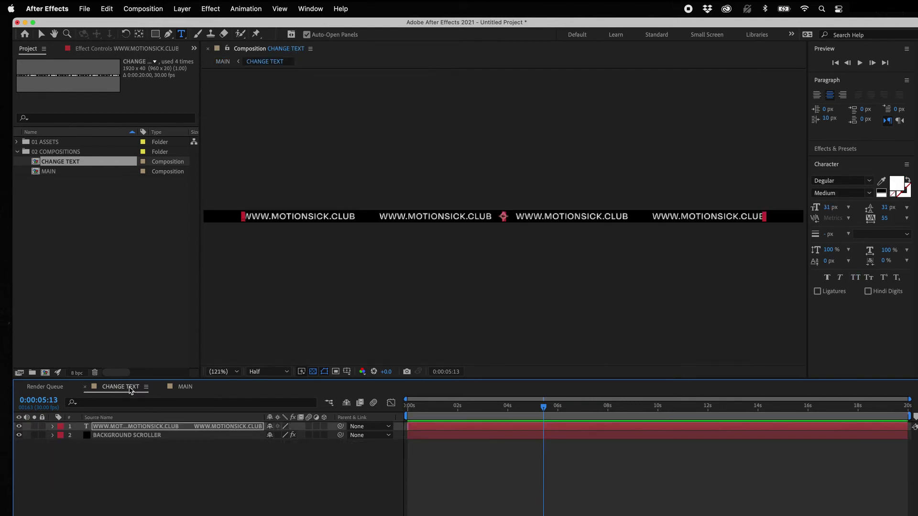
left_click(309, 216)
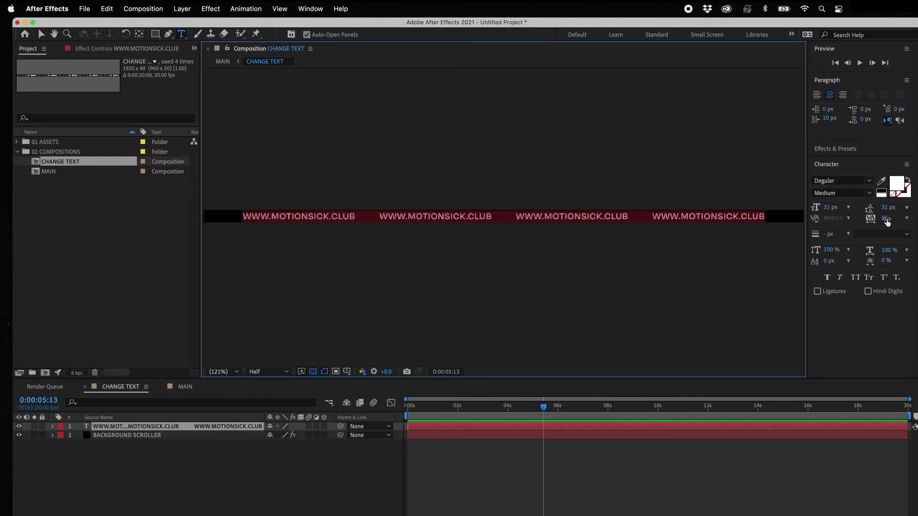
left_click_drag(887, 222, 914, 219)
left_click(743, 216)
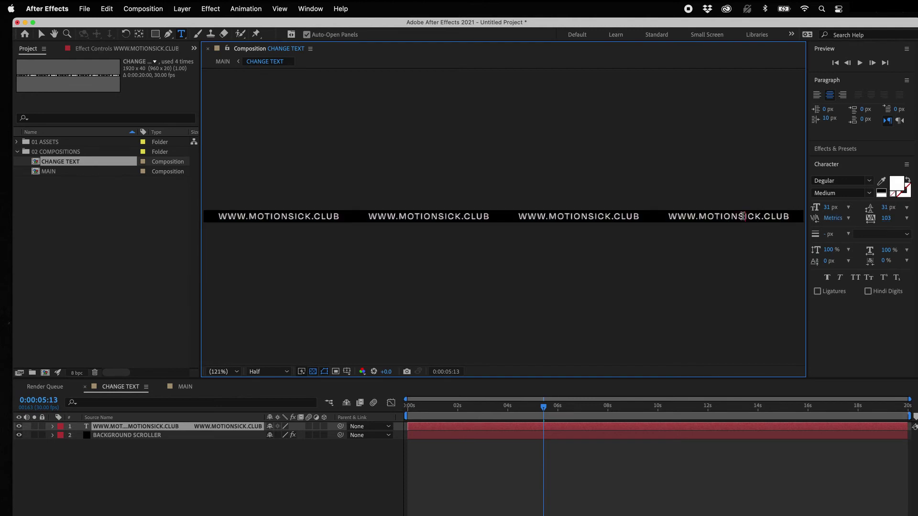
left_click(184, 388)
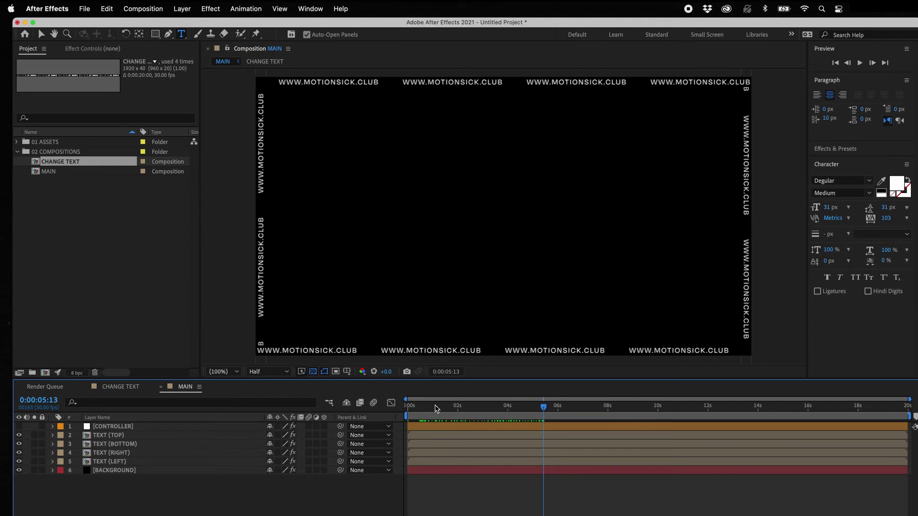
left_click_drag(435, 408, 554, 409)
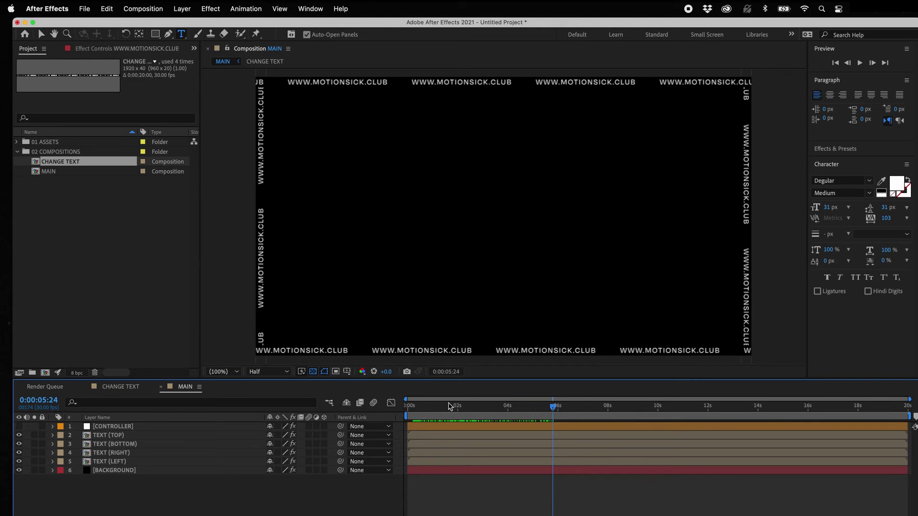
- Set the Background Colour of the CONTROLLER layer in MAIN to red DA1F1F
left_click(223, 428)
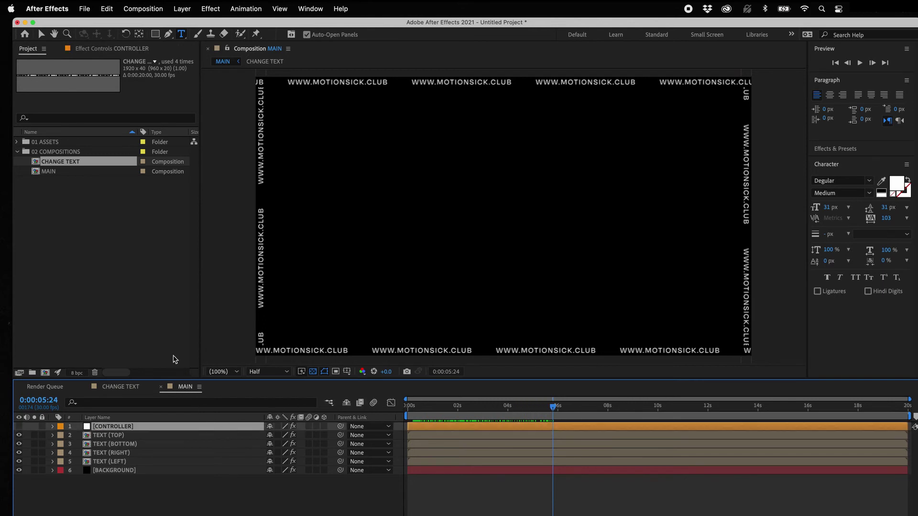
left_click(117, 50)
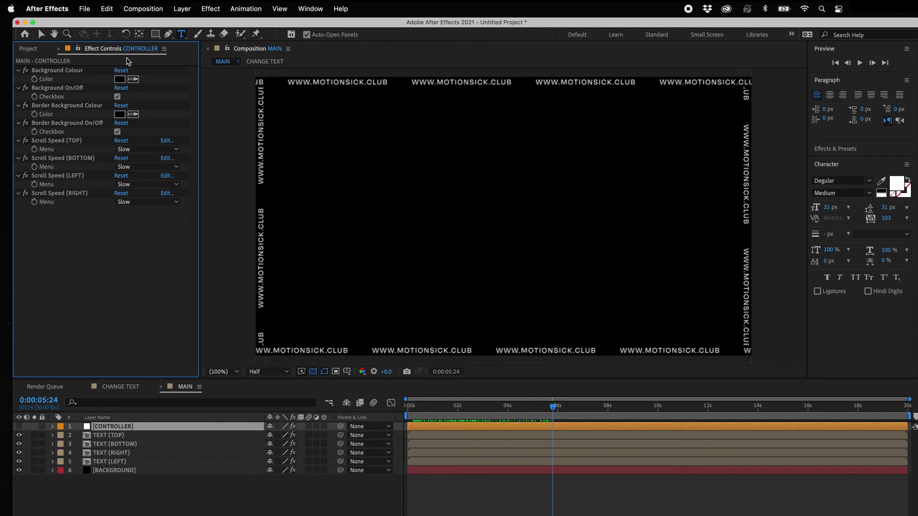
left_click(119, 80)
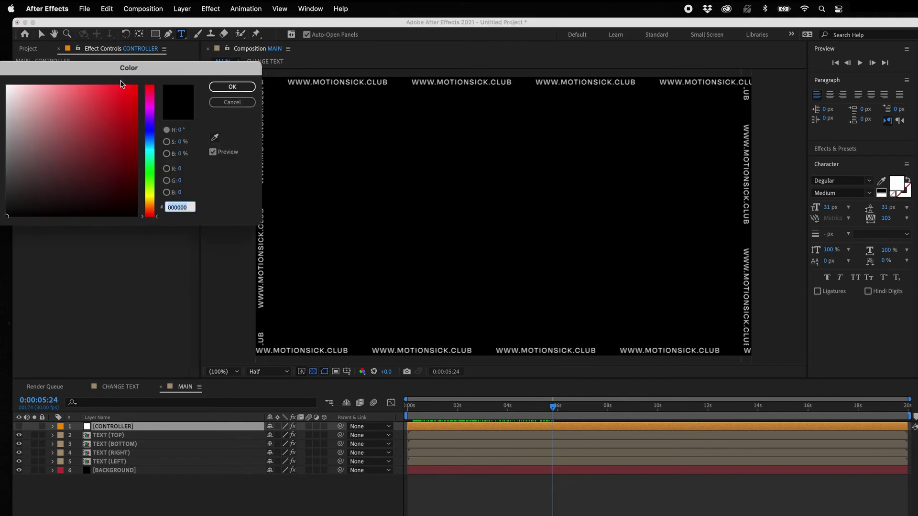
left_click_drag(116, 122, 118, 105)
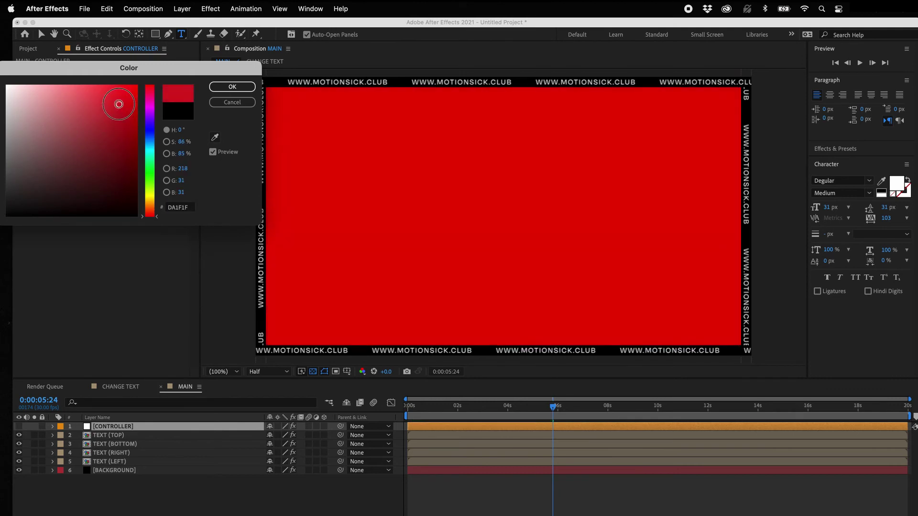
left_click(232, 87)
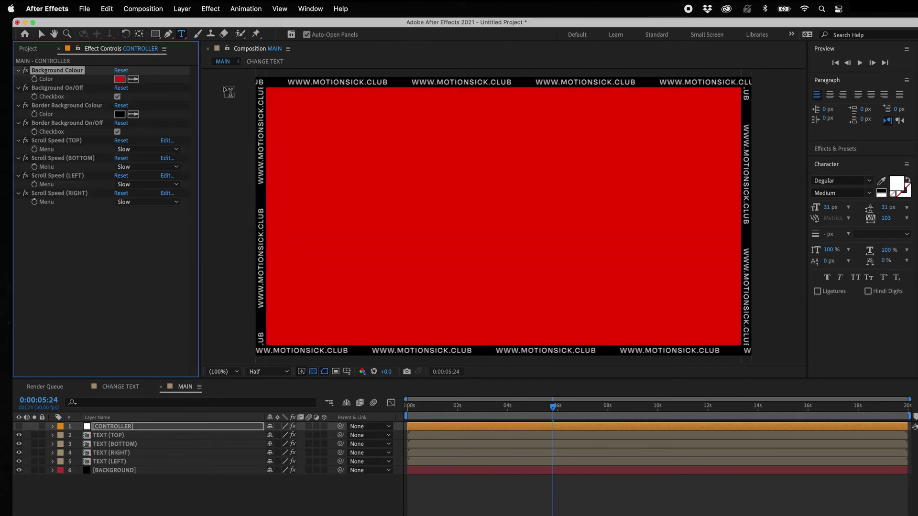
- Turn off the CONTROLLER's background and set its Border Background Colour to dark navy blue
left_click(117, 97)
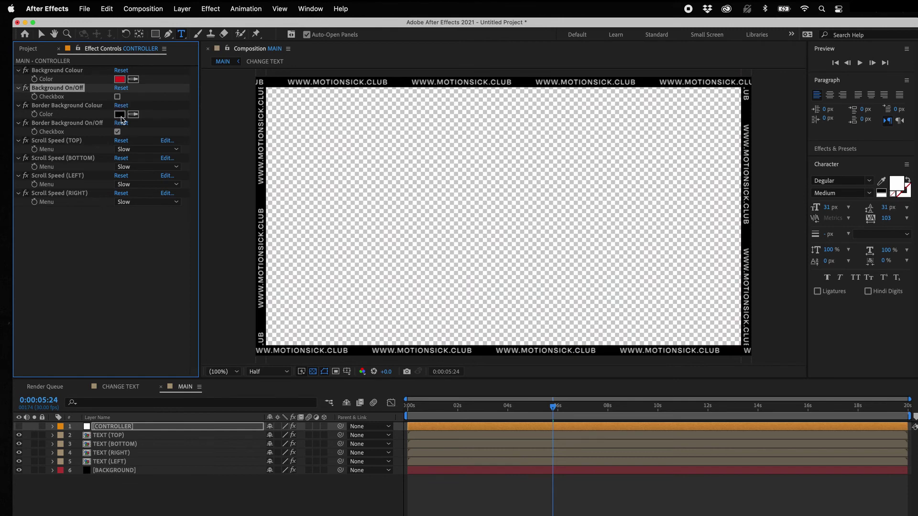
left_click(121, 117)
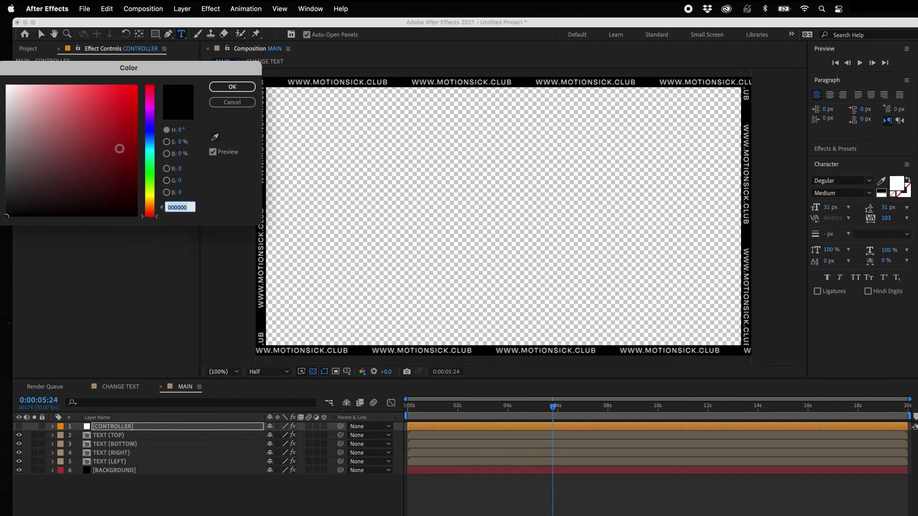
left_click_drag(119, 148, 138, 169)
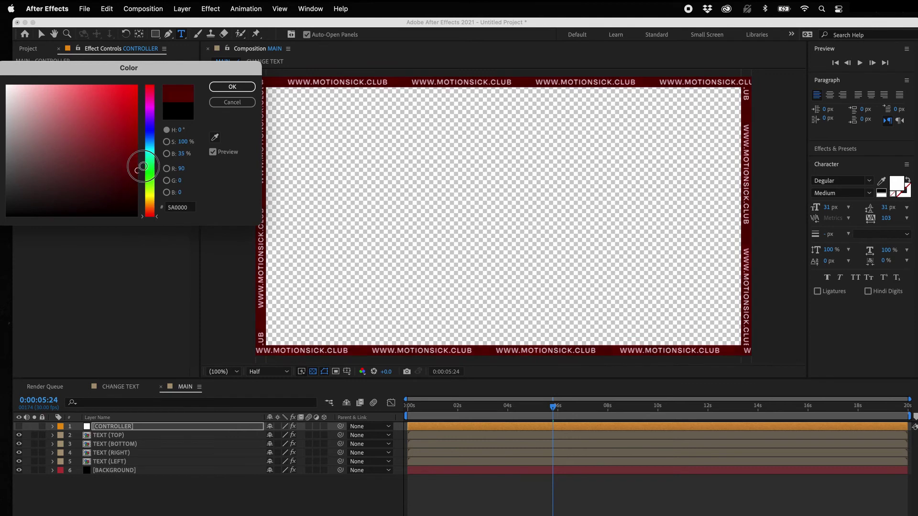
left_click(150, 132)
left_click(232, 87)
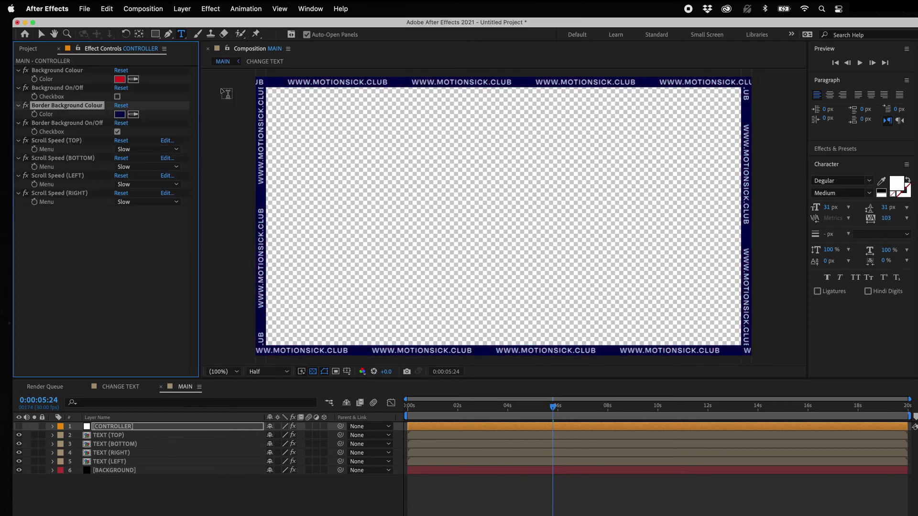
- Toggle the border background off and back on, and preview the MAIN composition from its start
left_click(117, 132)
left_click(117, 132)
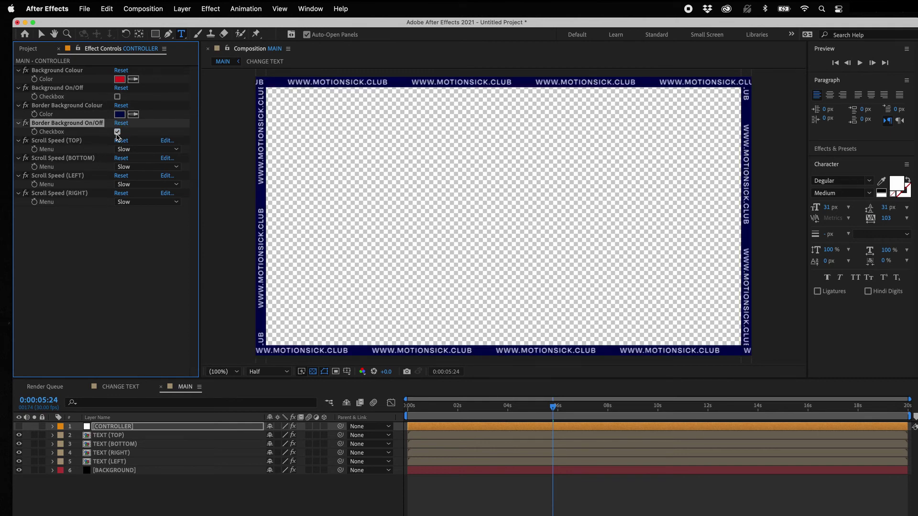
left_click(404, 407)
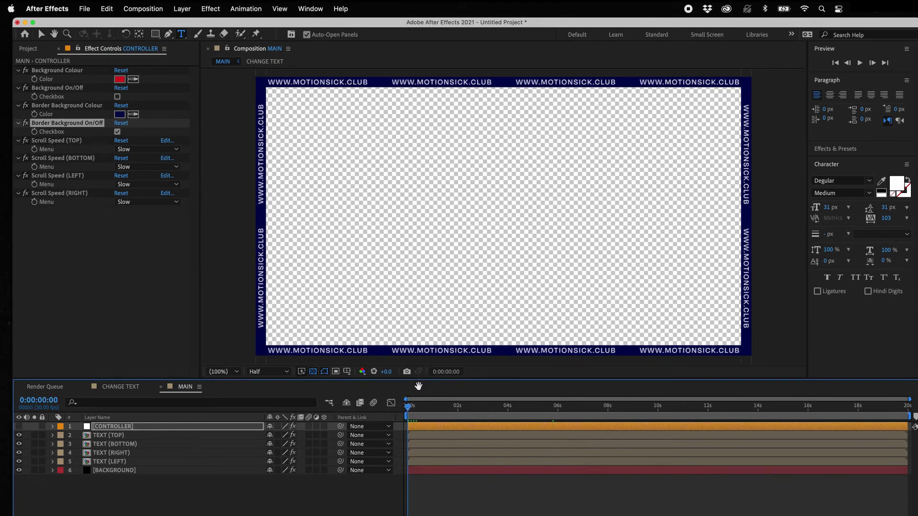
key("space")
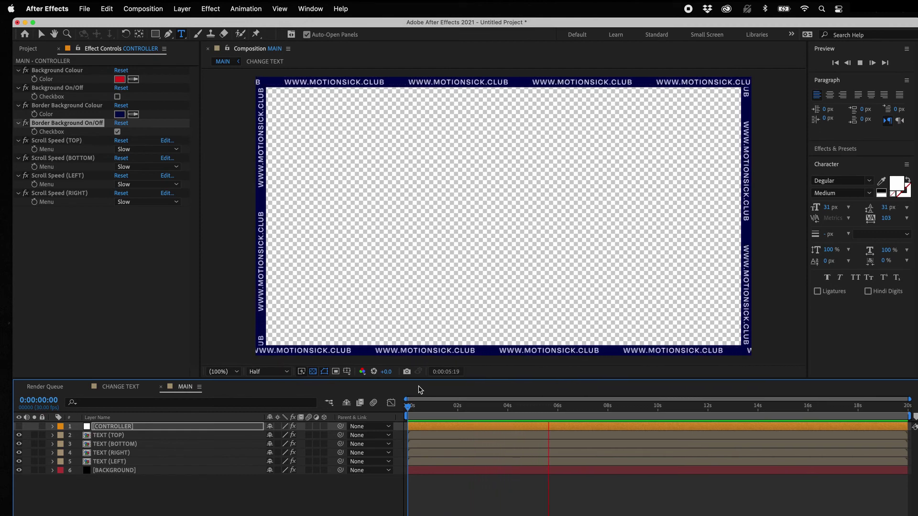
key("space")
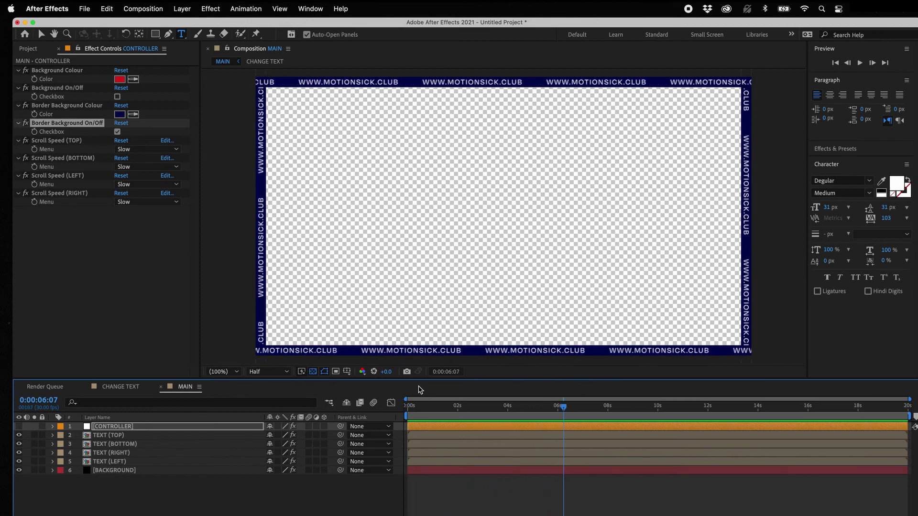
- Set the TOP and BOTTOM scroll speeds to Fast and preview the animation
left_click(169, 151)
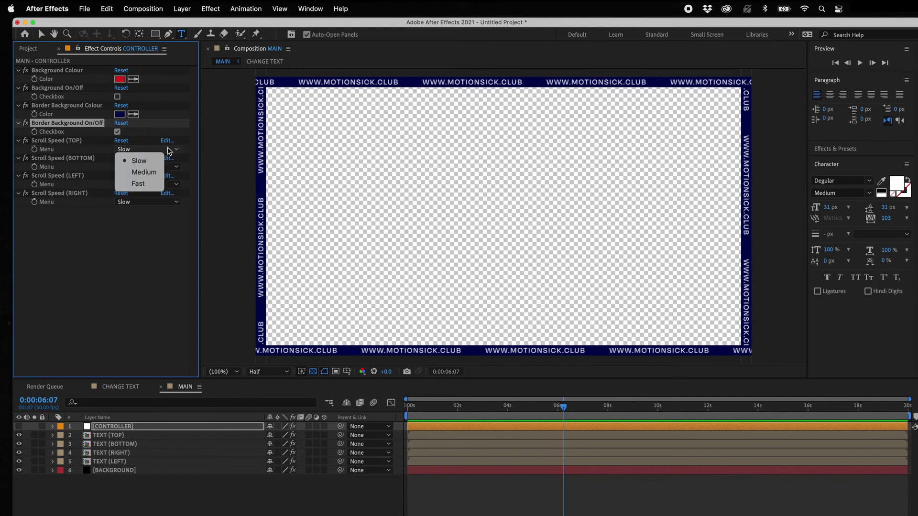
left_click(148, 186)
left_click(153, 167)
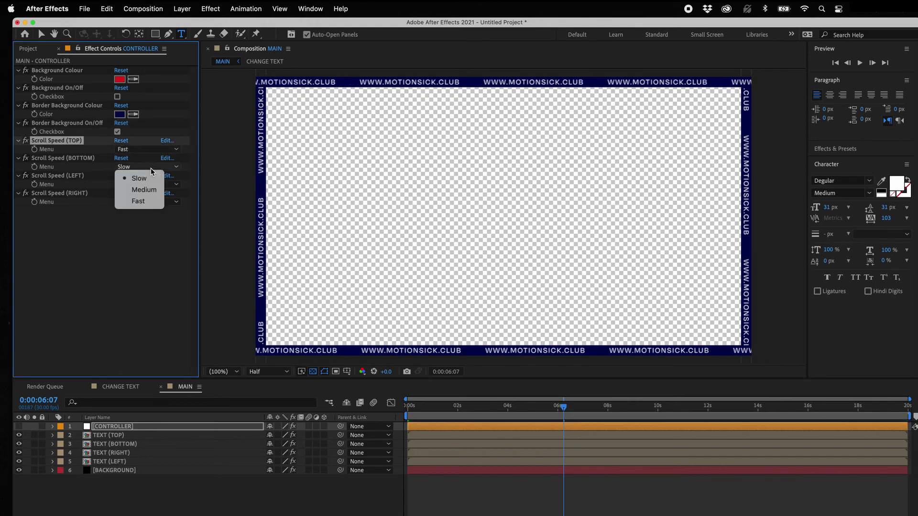
left_click(142, 202)
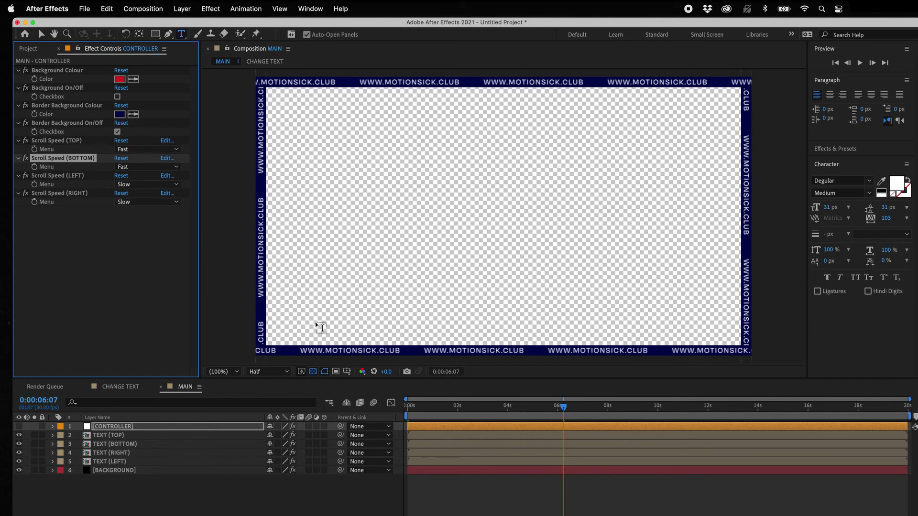
key("space")
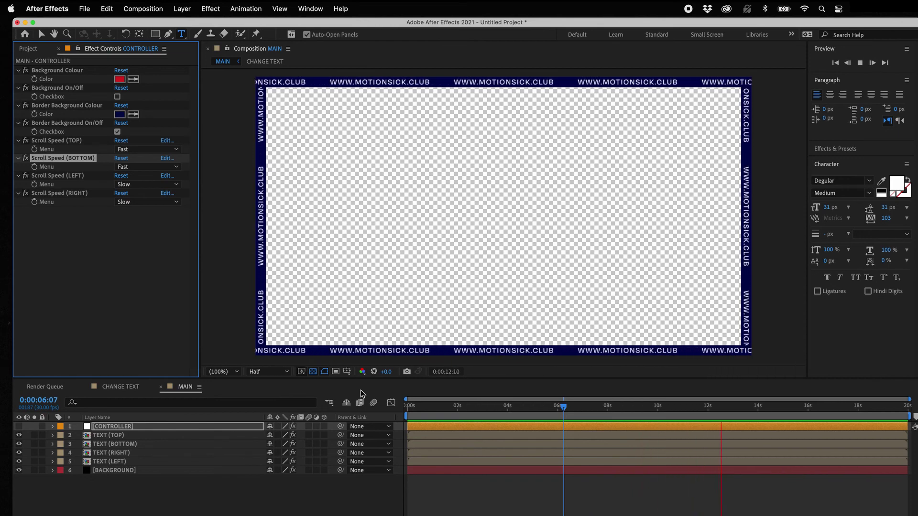
key("space")
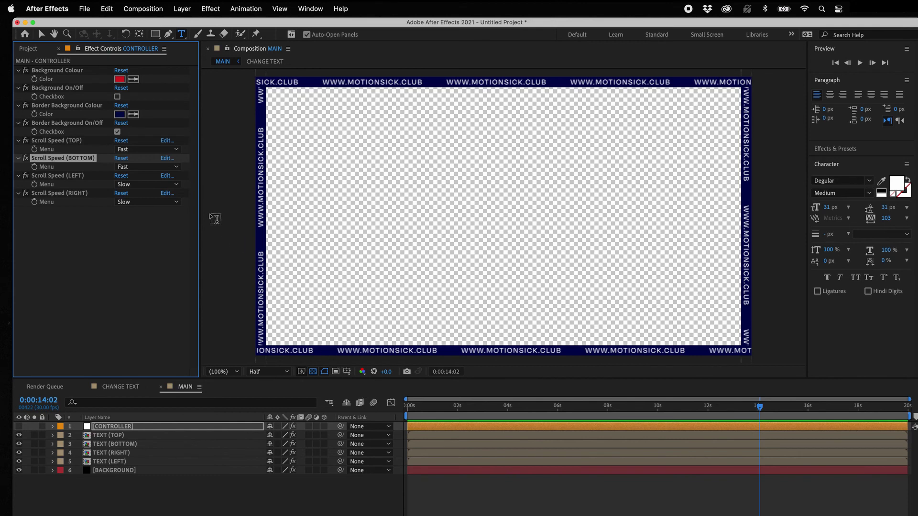
- Add the MAIN composition to the render queue
left_click(29, 49)
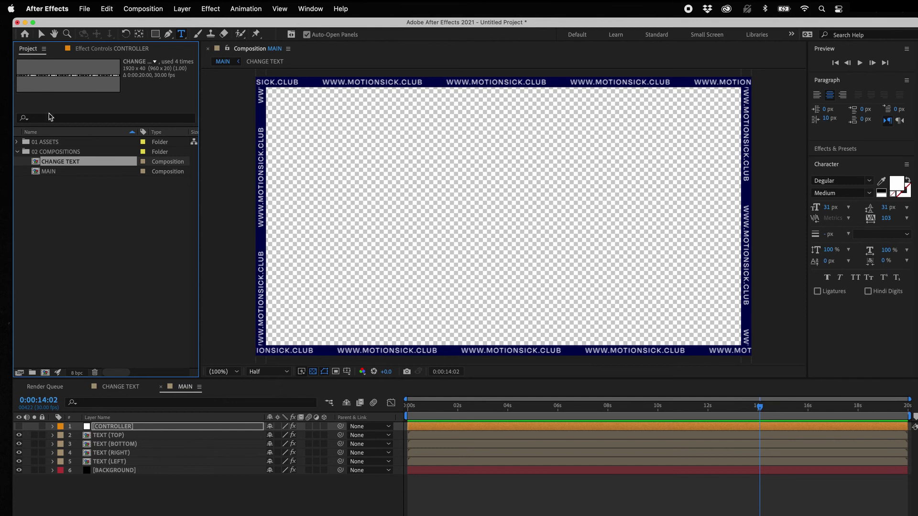
left_click(53, 172)
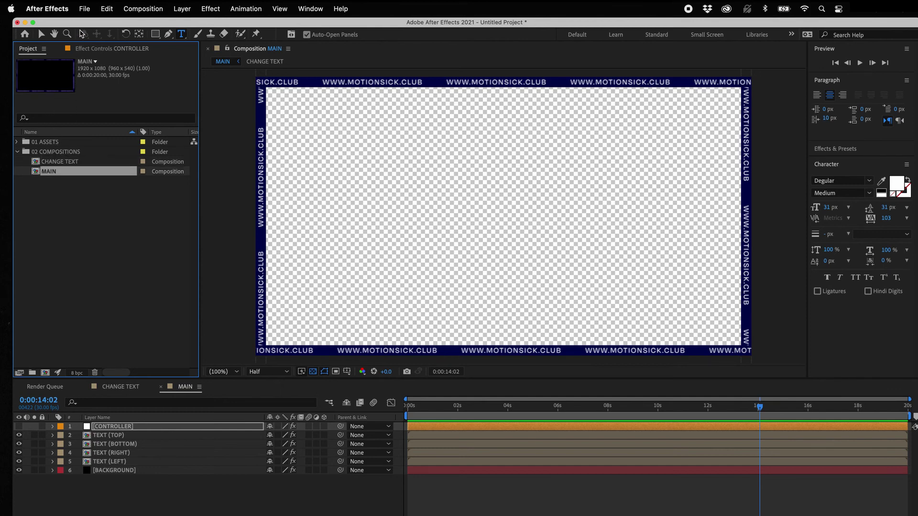
left_click(86, 8)
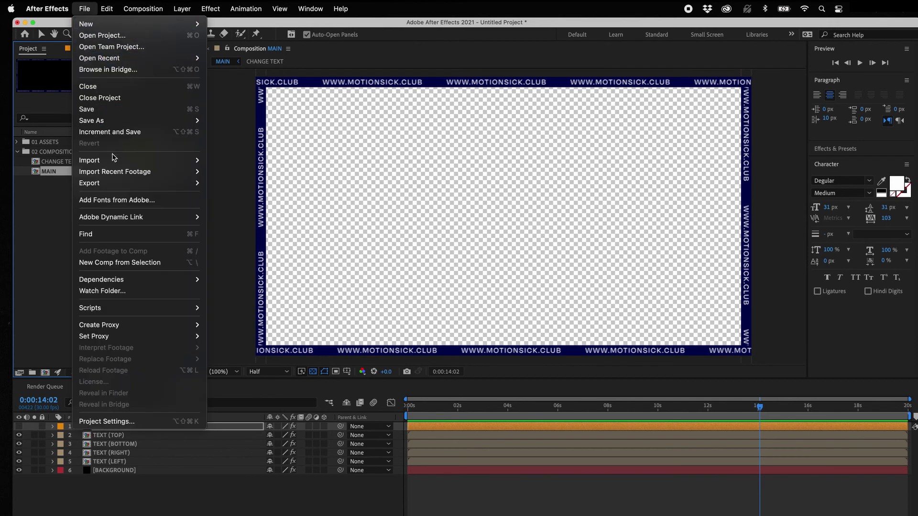
mouse_move(116, 187)
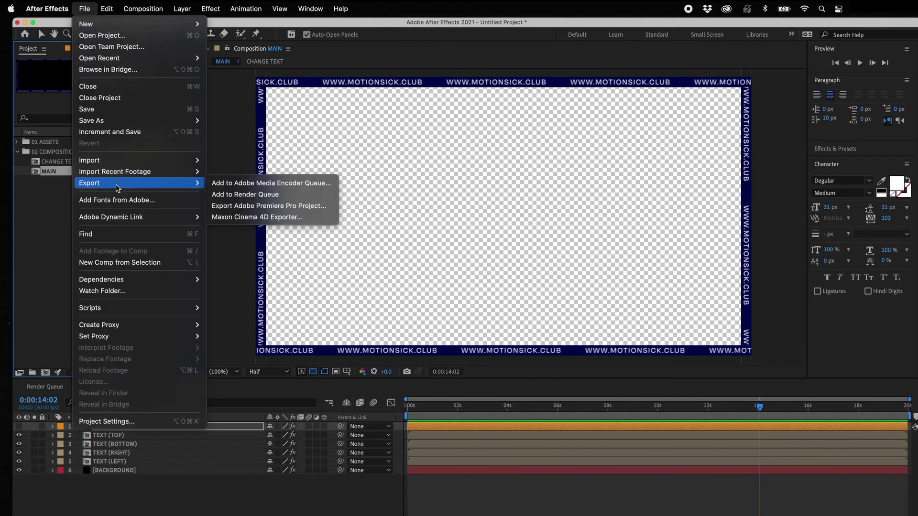
left_click(219, 195)
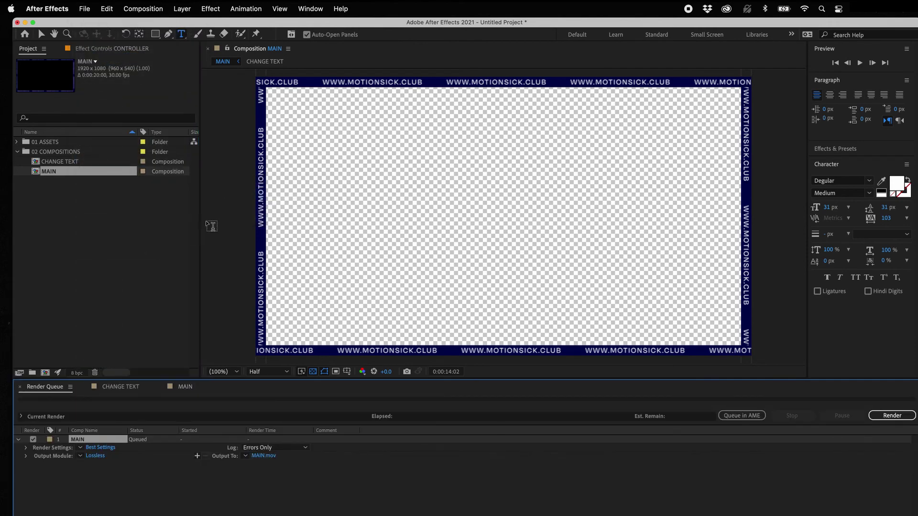
- Set the video codec of the queued MAIN composition's QuickTime output to Apple ProRes 4444
left_click(98, 457)
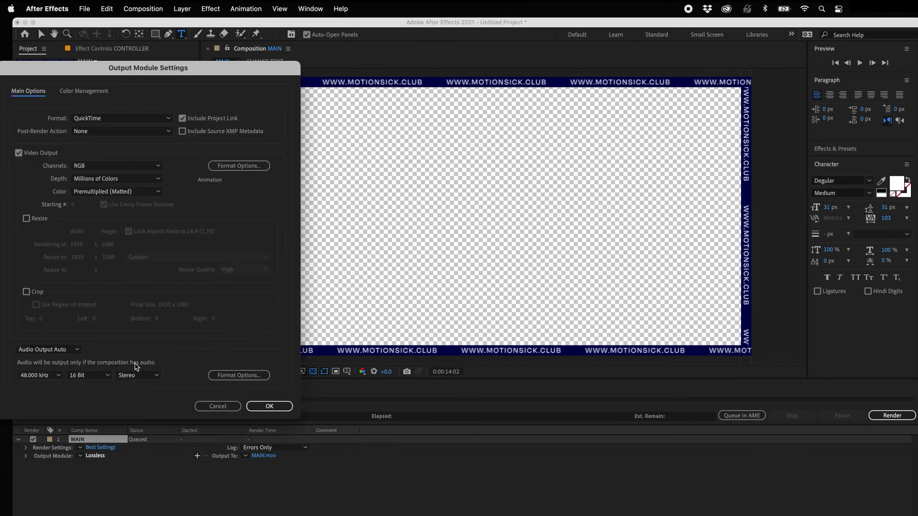
left_click(223, 166)
left_click(252, 136)
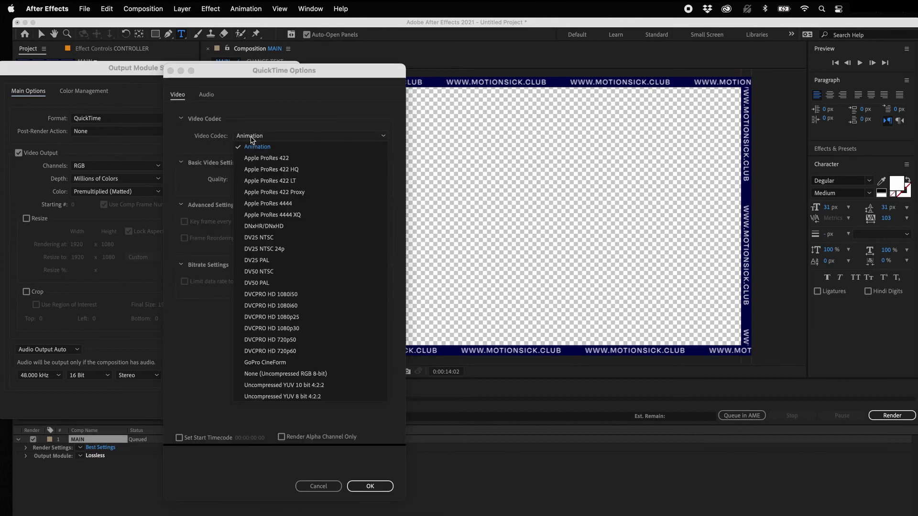
left_click(285, 205)
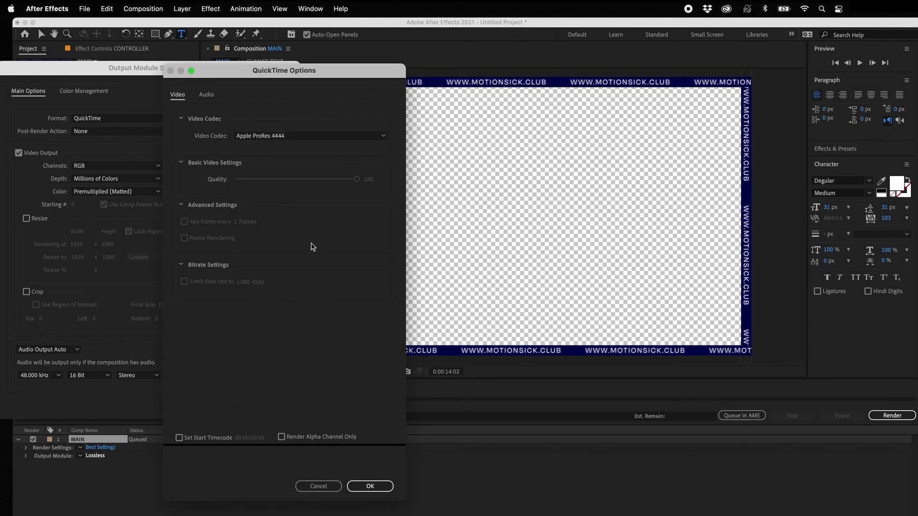
left_click(363, 486)
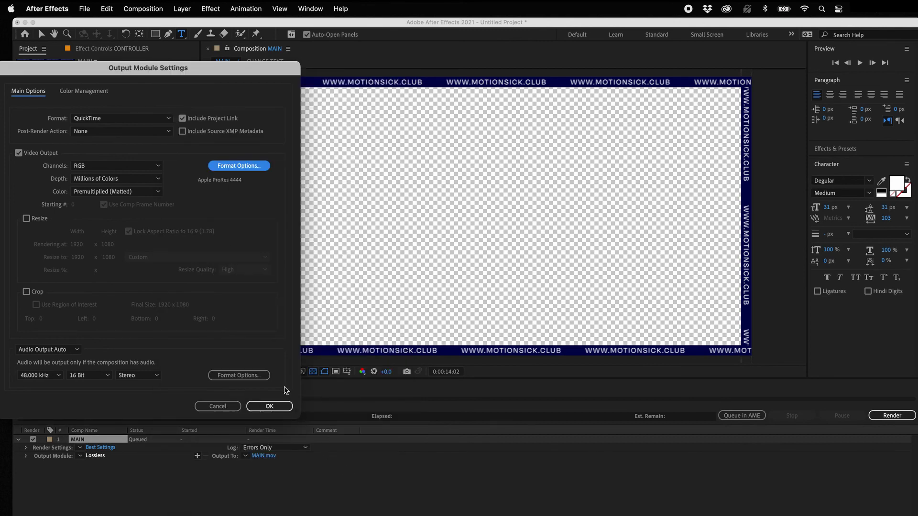
- Set the output channels to RGB + Alpha, turn the audio output off, and accept the output module settings
left_click(125, 167)
left_click(125, 200)
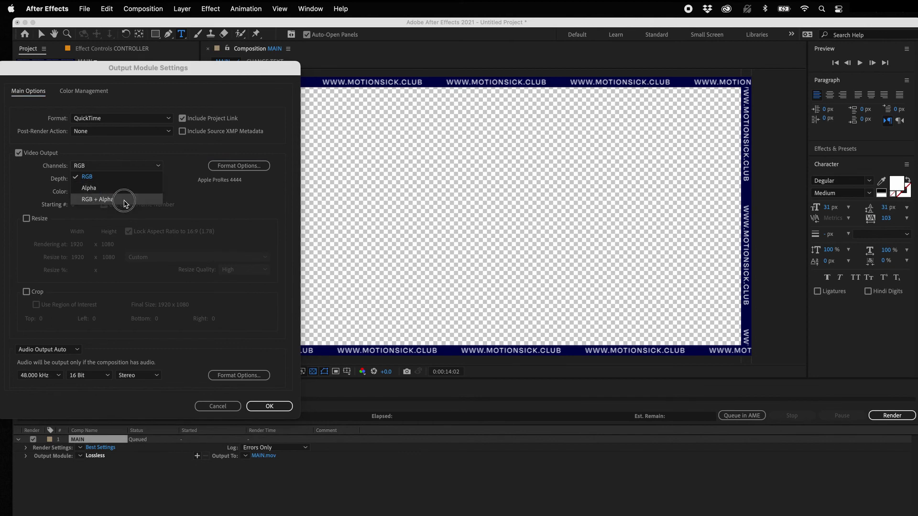
left_click(61, 351)
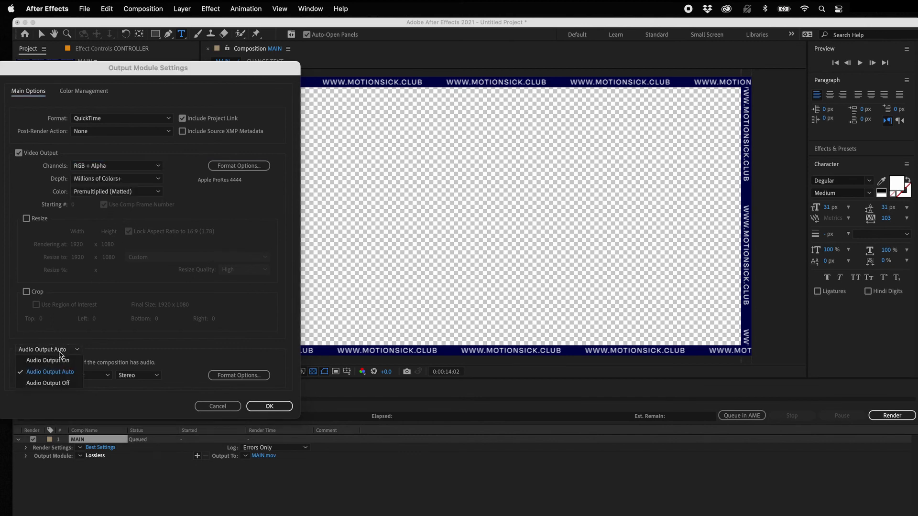
left_click(59, 384)
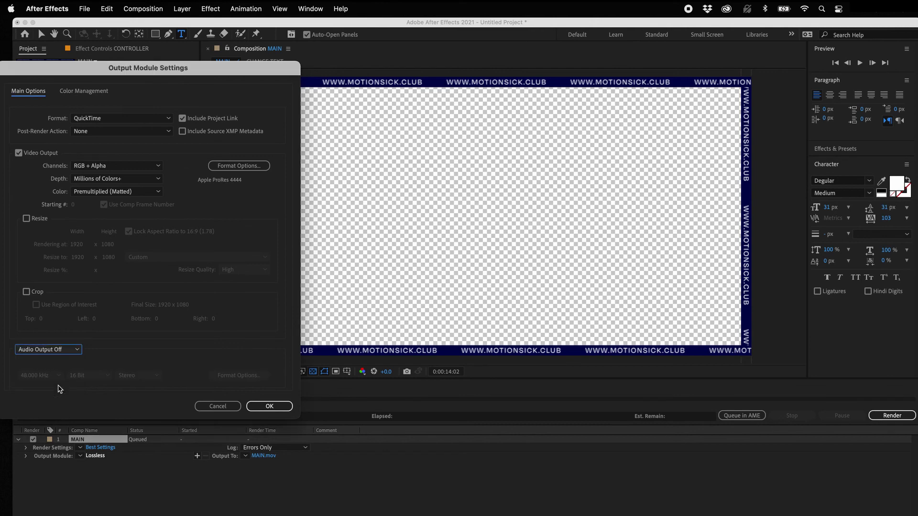
left_click(267, 406)
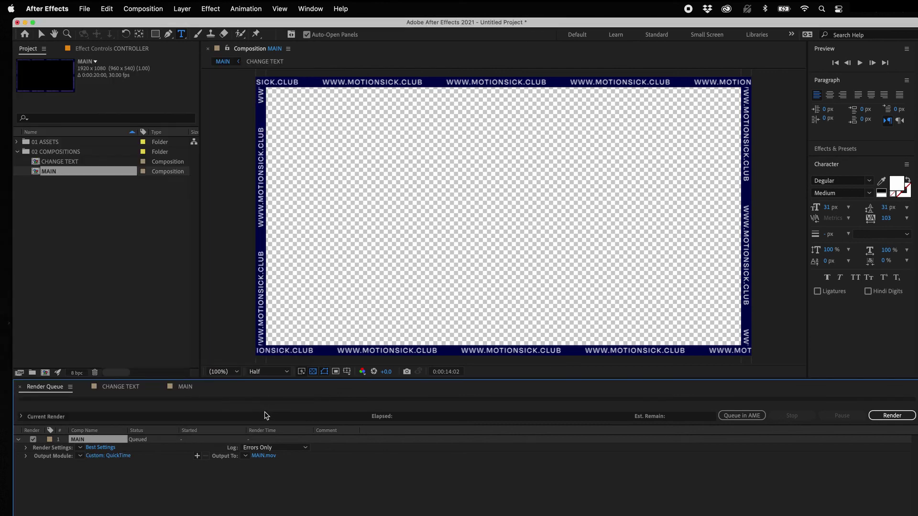
- Name the output movie Scroller.mov on the Desktop and render the queued composition
left_click(264, 457)
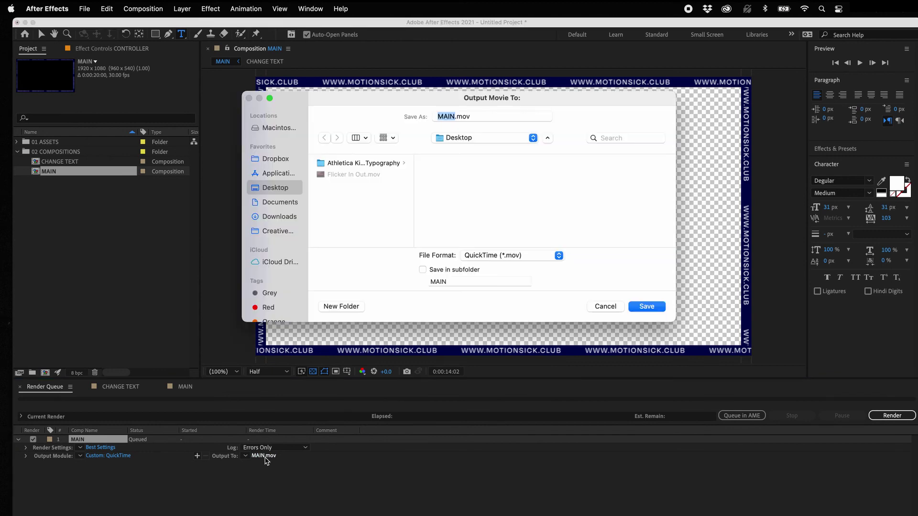
double_click(448, 116)
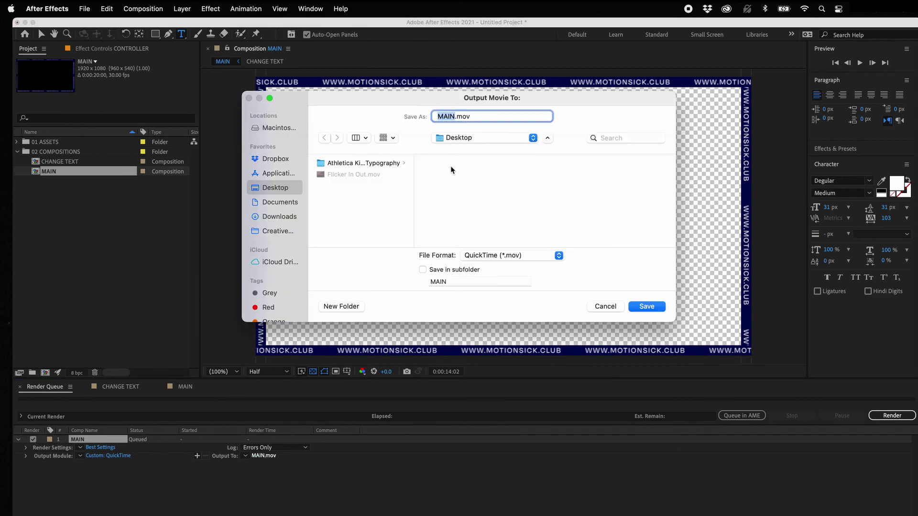
type("Scroller")
left_click(647, 307)
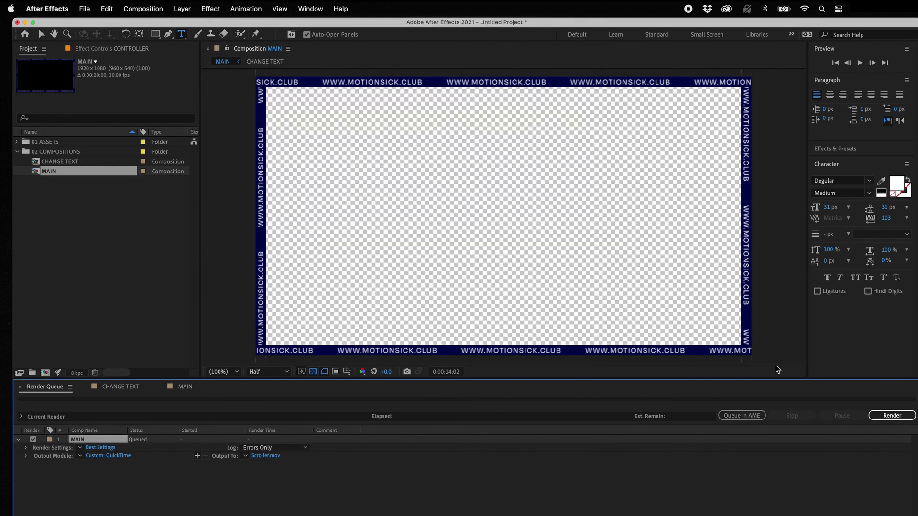
left_click(890, 416)
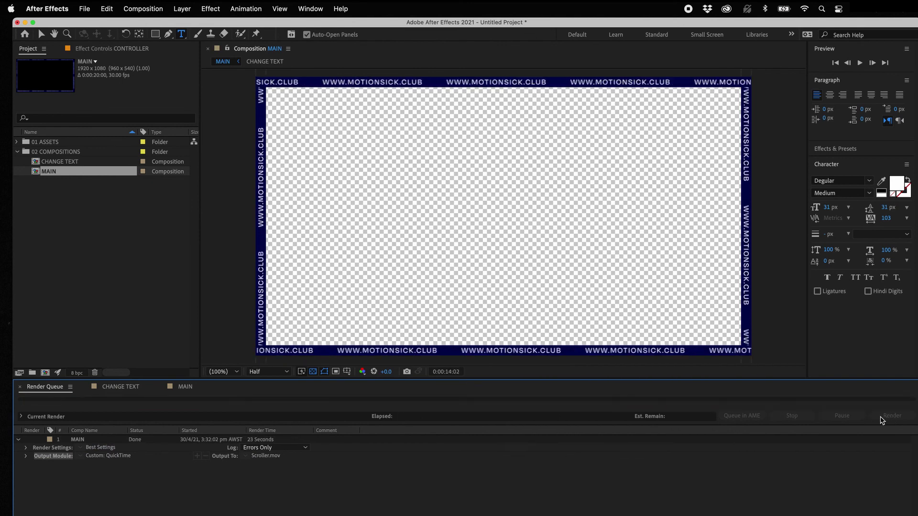
- Reveal the desktop, move Scroller.mov beside Flicker In Out.mov, and open it in QuickTime Player
key("F11")
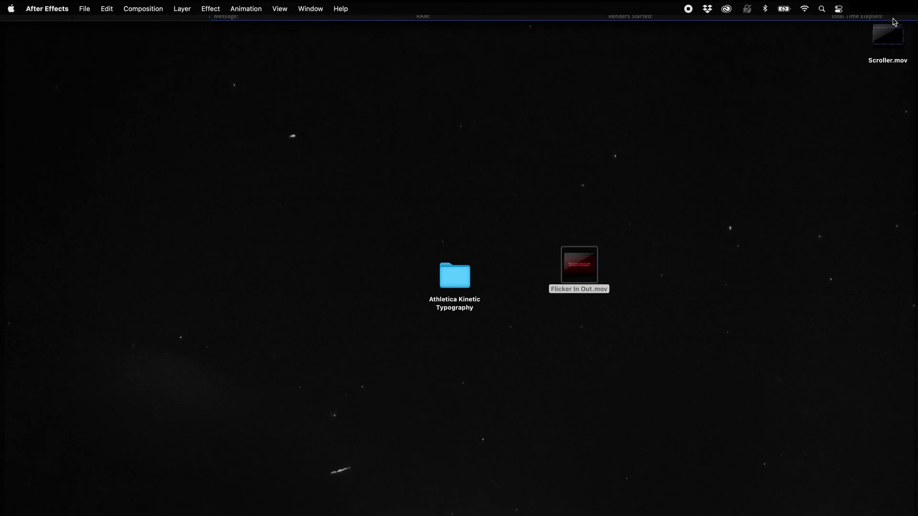
left_click_drag(884, 37, 652, 275)
double_click(645, 280)
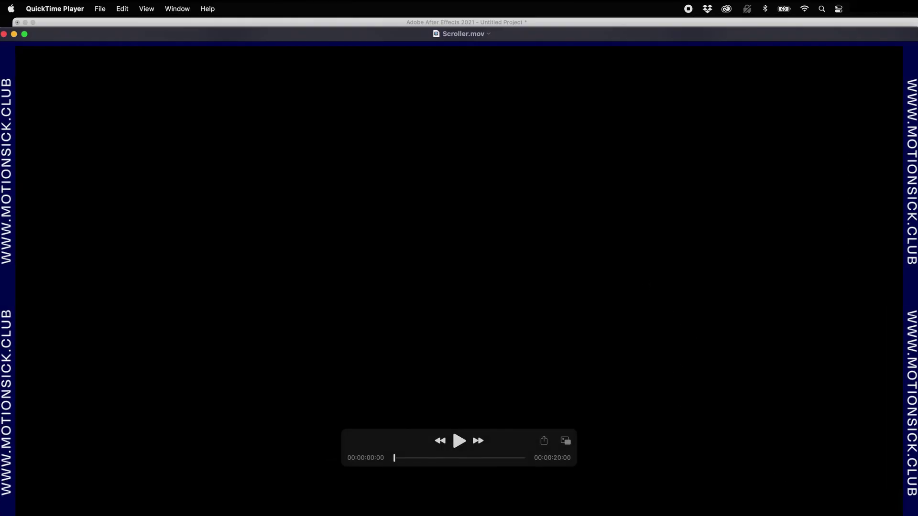
- Shrink the player window, play Scroller.mov to check the scrolling border, and close the movie
left_click_drag(916, 514, 708, 421)
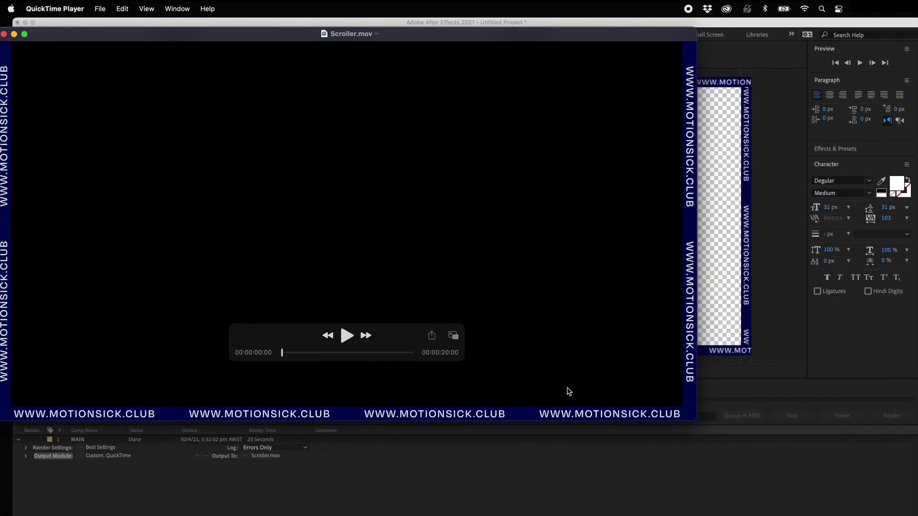
left_click(347, 336)
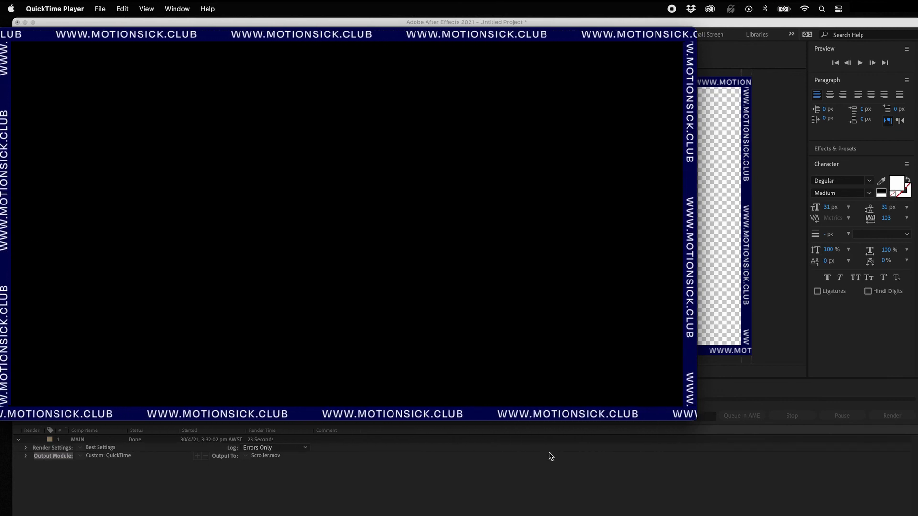
mouse_move(281, 211)
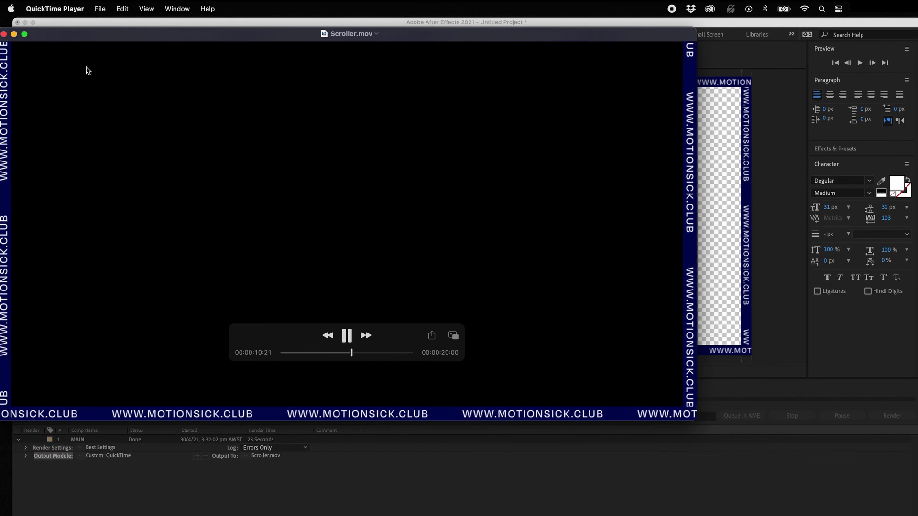
left_click(3, 34)
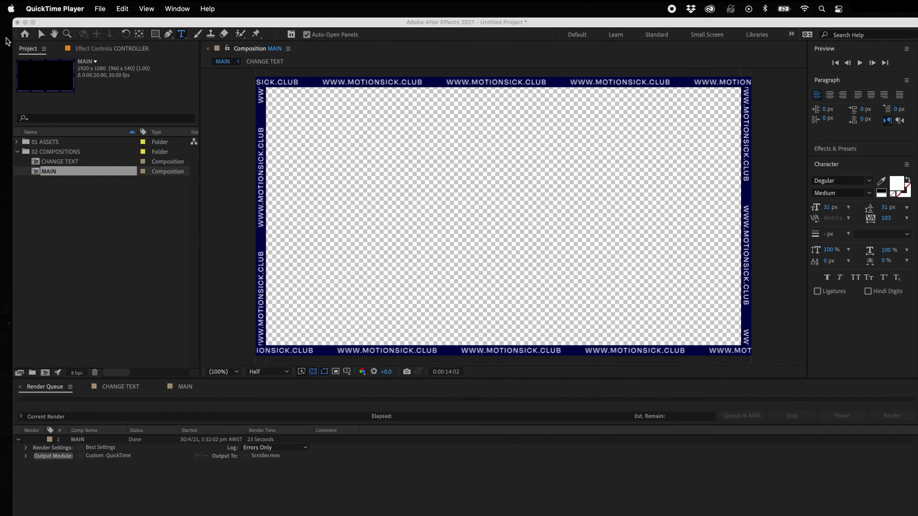
- Switch to Finder, select Scroller.mov in the Desktop folder, and play its preview
key("super+Tab")
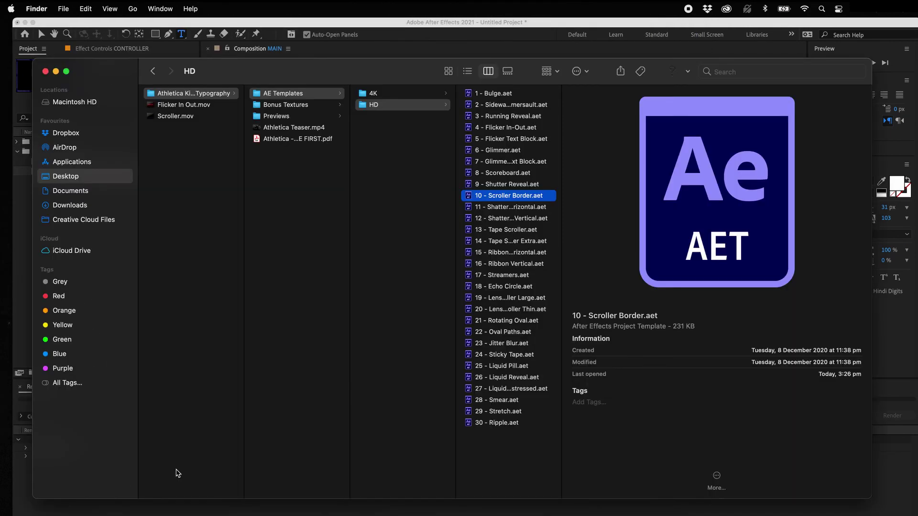
left_click(166, 116)
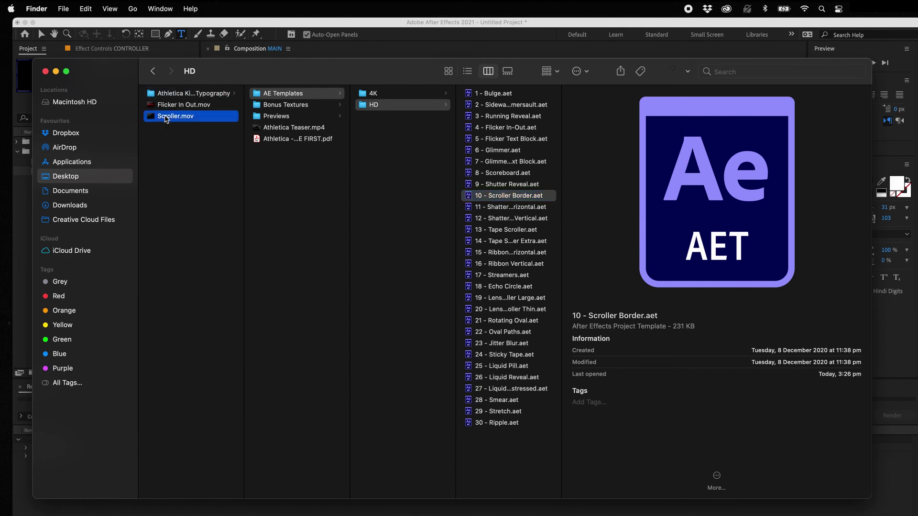
mouse_move(448, 181)
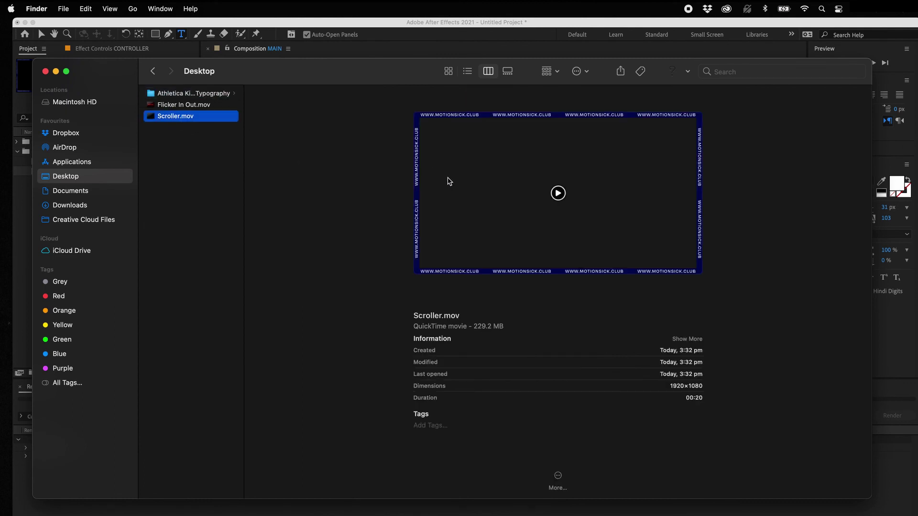
left_click(559, 193)
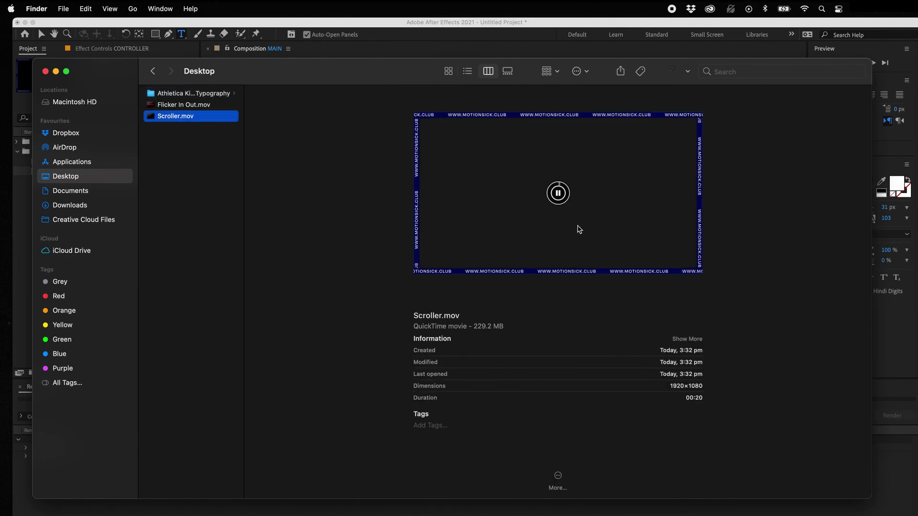